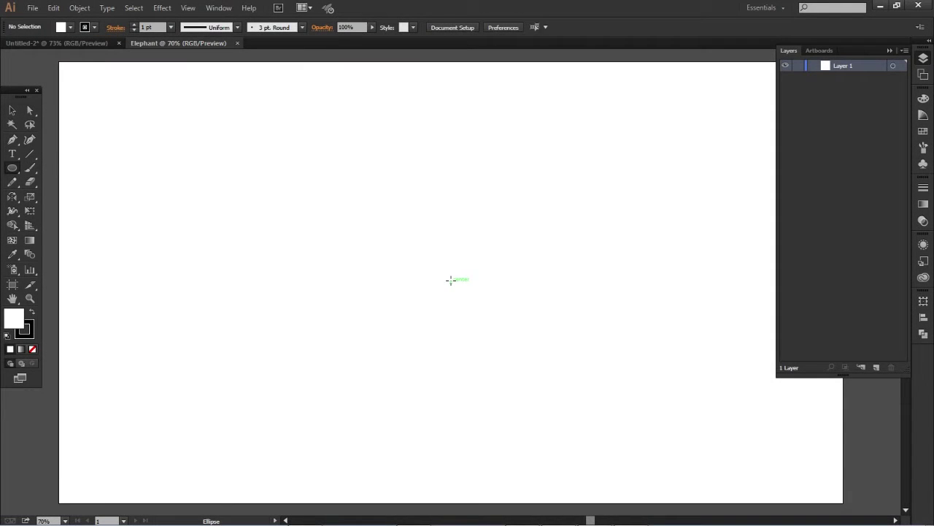
Draw a circle, divide it with Pathfinder and delete the lower half to leave a semicircle.
{"action": "left_click_drag", "start_coordinate": [450, 281], "coordinate": [324, 281]}
{"action": "key", "text": "v"}
{"action": "key", "text": "ctrl+a"}
{"action": "key", "text": "shift+ctrl+F9"}
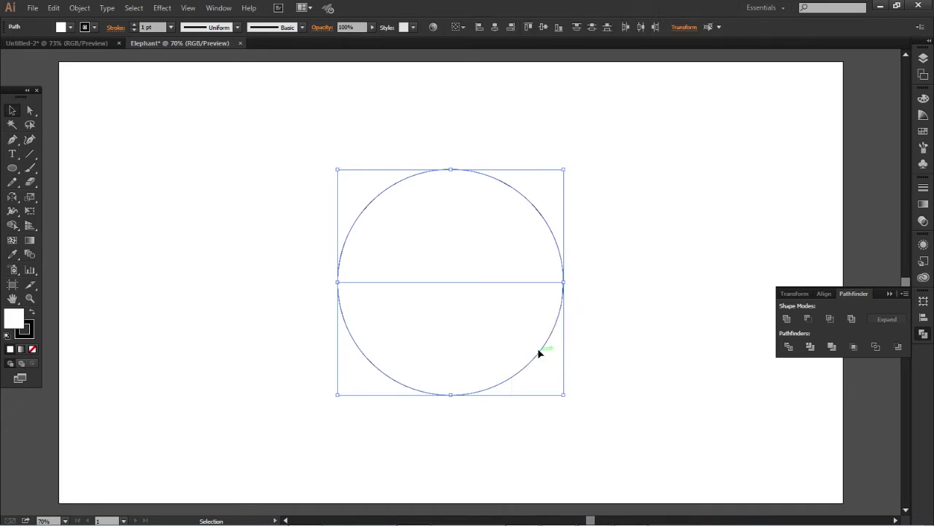
{"action": "left_click", "coordinate": [465, 328]}
{"action": "key", "text": "Delete"}
Draw a small rounded-rectangle leg below the semicircle.
{"action": "left_click", "coordinate": [12, 167]}
{"action": "left_click", "coordinate": [73, 183]}
{"action": "mouse_move", "coordinate": [238, 300]}
{"action": "left_mouse_down"}
{"action": "mouse_move", "coordinate": [259, 332]}
{"action": "mouse_move", "coordinate": [361, 323]}
{"action": "mouse_move", "coordinate": [439, 275]}
{"action": "mouse_move", "coordinate": [434, 263]}
{"action": "left_mouse_up"}
{"action": "key", "text": "v"}
Copy the leg into four legs, paired under the semicircle's left and right ends.
{"action": "scroll", "coordinate": [284, 326], "scroll_direction": "up", "scroll_amount": 2}
{"action": "left_click", "coordinate": [226, 313], "text": "shift"}
{"action": "key", "text": "ctrl+minus"}
{"action": "scroll", "coordinate": [607, 333], "scroll_direction": "right", "scroll_amount": 3}
{"action": "left_click_drag", "start_coordinate": [332, 313], "coordinate": [313, 313]}
{"action": "left_click", "coordinate": [243, 291], "text": "shift"}
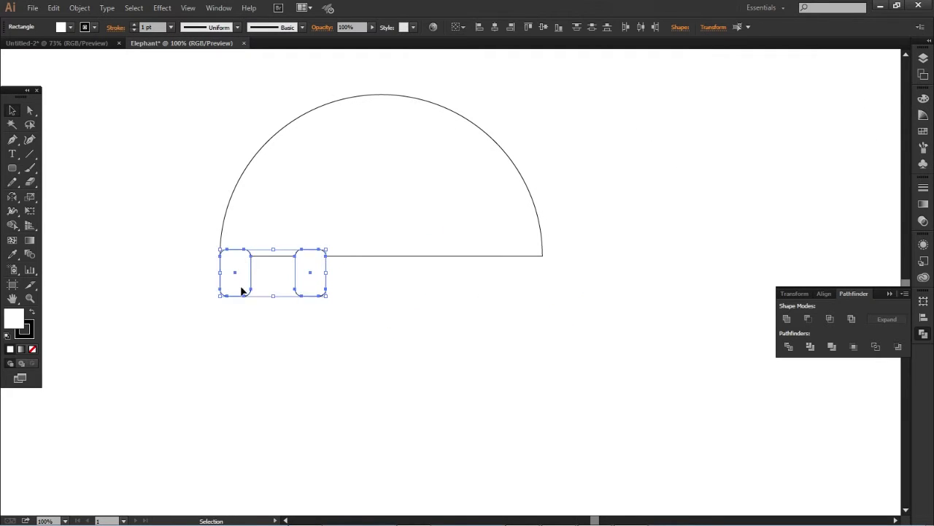
{"action": "left_click_drag", "start_coordinate": [243, 290], "coordinate": [460, 290]}
{"action": "left_click", "coordinate": [595, 295]}
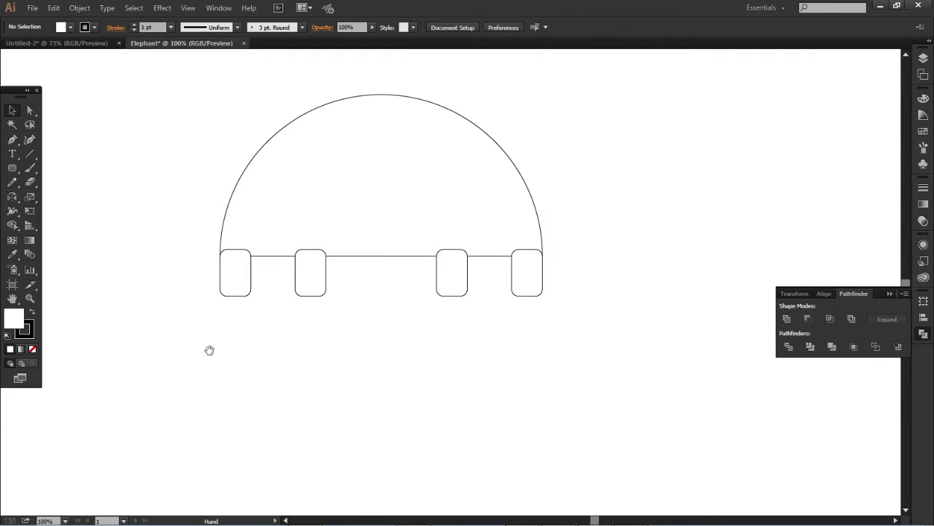
Unite two rounded rectangles into an L-shaped trunk at the body's left and send it to back.
{"action": "left_click_drag", "start_coordinate": [209, 351], "coordinate": [368, 372]}
{"action": "left_click_drag", "start_coordinate": [240, 246], "coordinate": [271, 359]}
{"action": "mouse_move", "coordinate": [258, 284]}
{"action": "left_mouse_down"}
{"action": "mouse_move", "coordinate": [339, 203]}
{"action": "mouse_move", "coordinate": [224, 219]}
{"action": "left_mouse_up"}
{"action": "mouse_move", "coordinate": [261, 156]}
{"action": "left_mouse_down"}
{"action": "mouse_move", "coordinate": [284, 234]}
{"action": "mouse_move", "coordinate": [393, 271]}
{"action": "left_mouse_up"}
{"action": "left_click", "coordinate": [299, 333]}
{"action": "left_click_drag", "start_coordinate": [301, 221], "coordinate": [343, 263]}
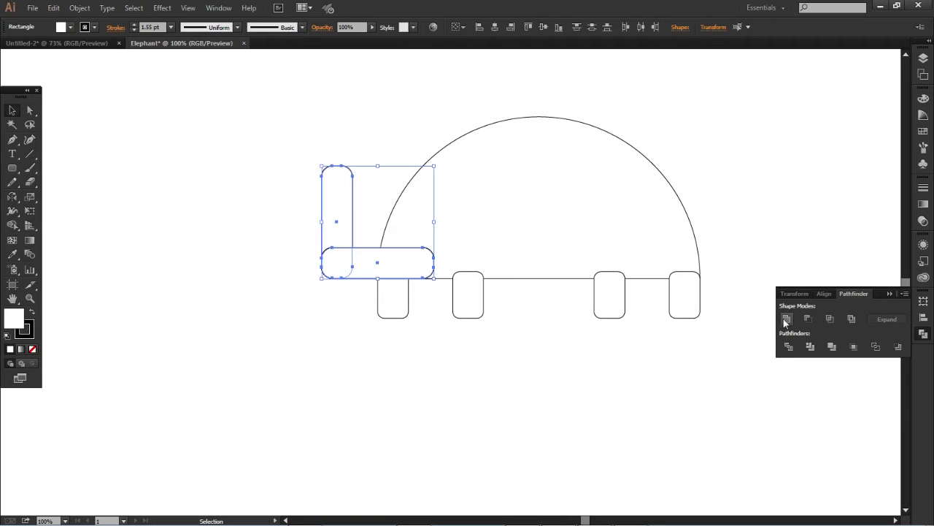
{"action": "left_click", "coordinate": [786, 318]}
{"action": "right_click", "coordinate": [343, 246]}
{"action": "left_click", "coordinate": [515, 451]}
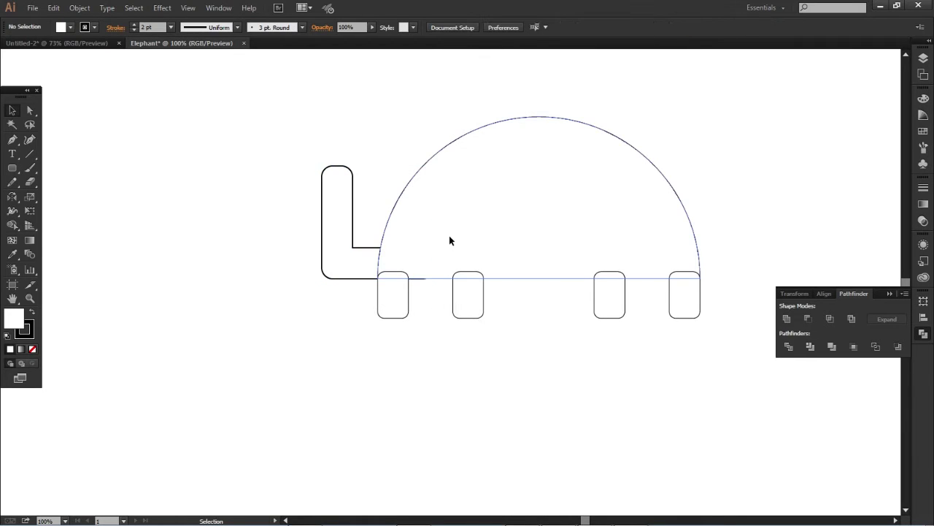
Unite the four legs and the semicircle into a single body outline.
{"action": "left_click", "coordinate": [394, 316]}
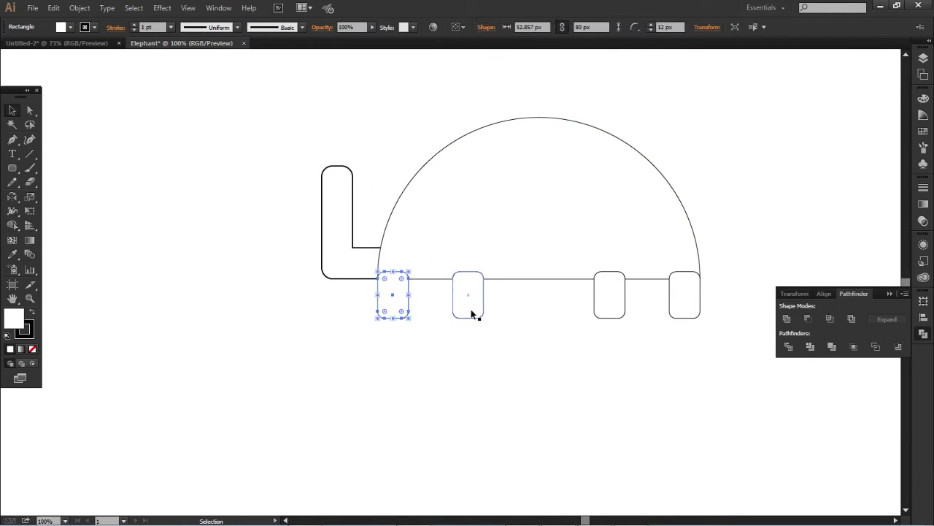
{"action": "left_click", "coordinate": [471, 314], "text": "shift"}
{"action": "left_click", "coordinate": [610, 306], "text": "shift"}
{"action": "left_click", "coordinate": [685, 307], "text": "shift"}
{"action": "left_click", "coordinate": [584, 278], "text": "shift"}
{"action": "left_click", "coordinate": [786, 318]}
{"action": "left_click", "coordinate": [407, 360]}
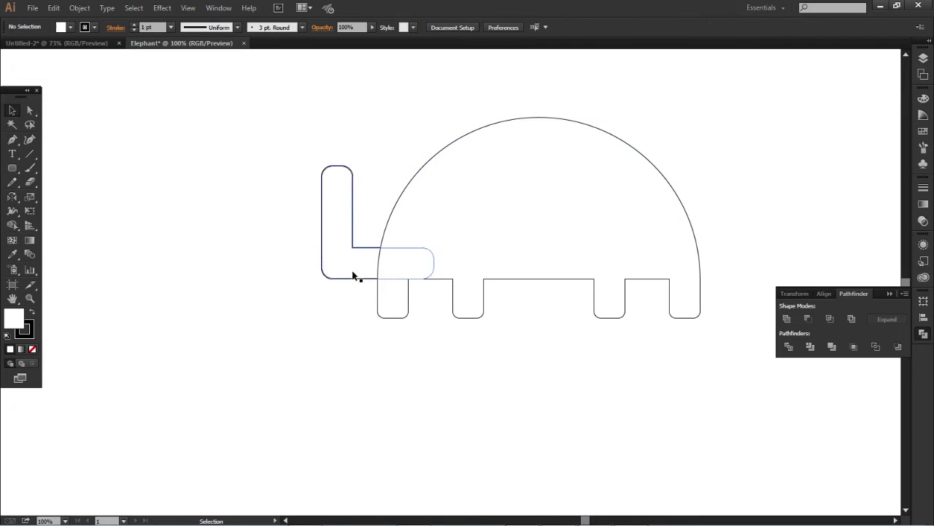
{"action": "left_click_drag", "start_coordinate": [515, 363], "coordinate": [382, 411]}
Draw a small circle eye and a large oval ear, positioning both on the head.
{"action": "left_click_drag", "start_coordinate": [13, 168], "coordinate": [73, 196]}
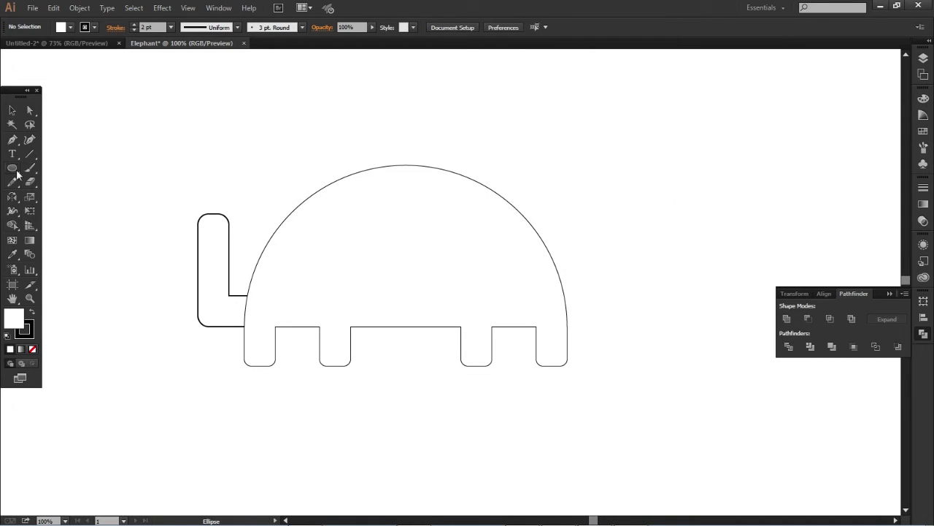
{"action": "left_click", "coordinate": [12, 168]}
{"action": "left_click_drag", "start_coordinate": [300, 265], "coordinate": [311, 269]}
{"action": "left_click_drag", "start_coordinate": [377, 235], "coordinate": [425, 283]}
{"action": "key", "text": "v"}
{"action": "left_click_drag", "start_coordinate": [408, 212], "coordinate": [430, 253]}
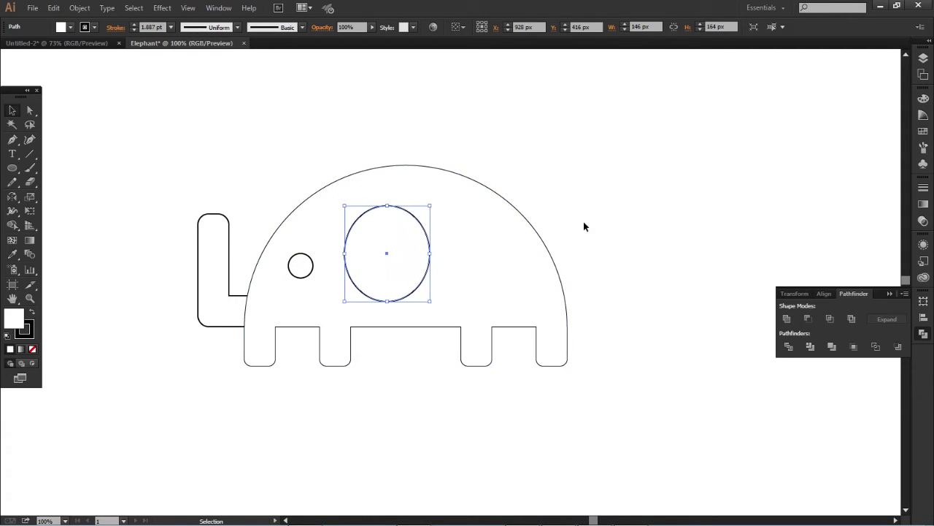
{"action": "left_click_drag", "start_coordinate": [303, 269], "coordinate": [297, 282]}
{"action": "left_click_drag", "start_coordinate": [371, 296], "coordinate": [355, 296]}
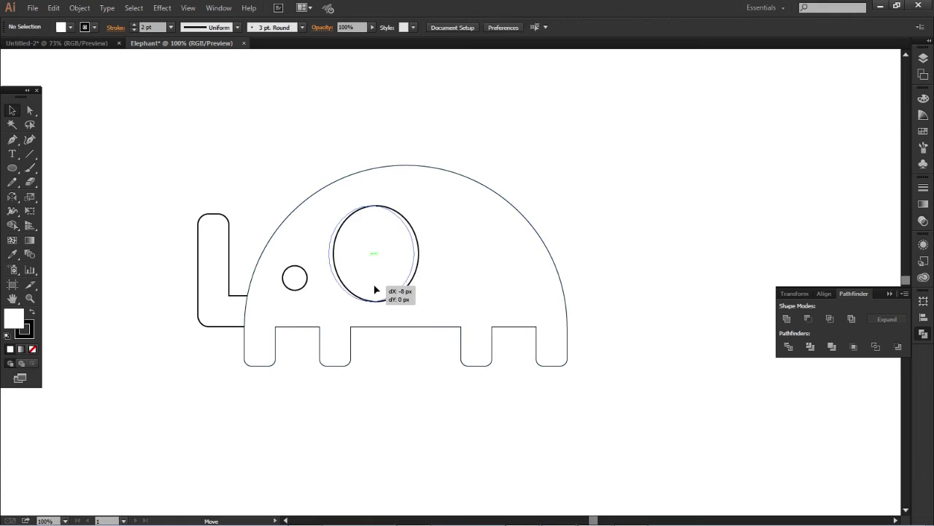
{"action": "left_click", "coordinate": [224, 156]}
Draw a curved arc tail and unite it with the body outline.
{"action": "left_click", "coordinate": [30, 153]}
{"action": "scroll", "coordinate": [468, 263], "scroll_direction": "right", "scroll_amount": 5}
{"action": "mouse_move", "coordinate": [628, 188]}
{"action": "left_mouse_down"}
{"action": "mouse_move", "coordinate": [549, 198]}
{"action": "mouse_move", "coordinate": [638, 188]}
{"action": "mouse_move", "coordinate": [411, 255]}
{"action": "mouse_move", "coordinate": [428, 246]}
{"action": "left_mouse_up"}
{"action": "key", "text": "v"}
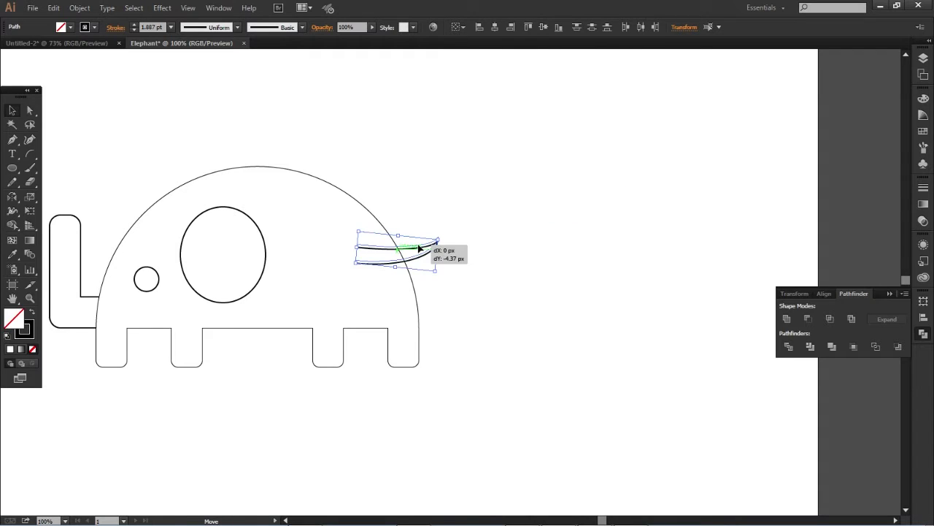
{"action": "left_click", "coordinate": [419, 304], "text": "shift"}
{"action": "left_click", "coordinate": [787, 319]}
{"action": "left_click", "coordinate": [584, 314]}
Send the body behind the eye and ear, then unite the trunk into the body.
{"action": "right_click", "coordinate": [368, 304]}
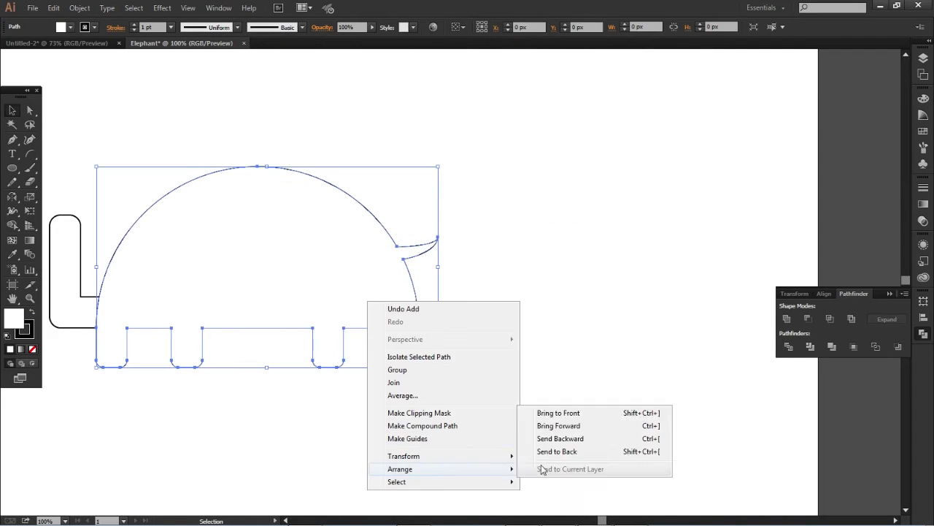
{"action": "left_click", "coordinate": [547, 451]}
{"action": "right_click", "coordinate": [59, 286]}
{"action": "key", "text": "Escape"}
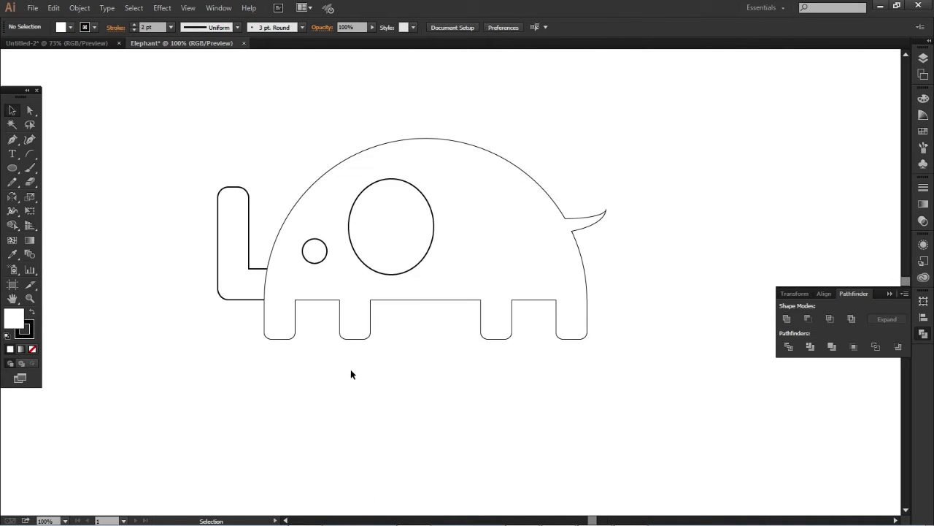
{"action": "left_click", "coordinate": [312, 292]}
{"action": "left_click", "coordinate": [248, 278], "text": "shift"}
{"action": "right_click", "coordinate": [248, 287]}
{"action": "key", "text": "Escape"}
{"action": "left_click", "coordinate": [787, 319]}
Draw lines across the leg tops and split two legs off into separate shapes.
{"action": "left_click", "coordinate": [656, 404]}
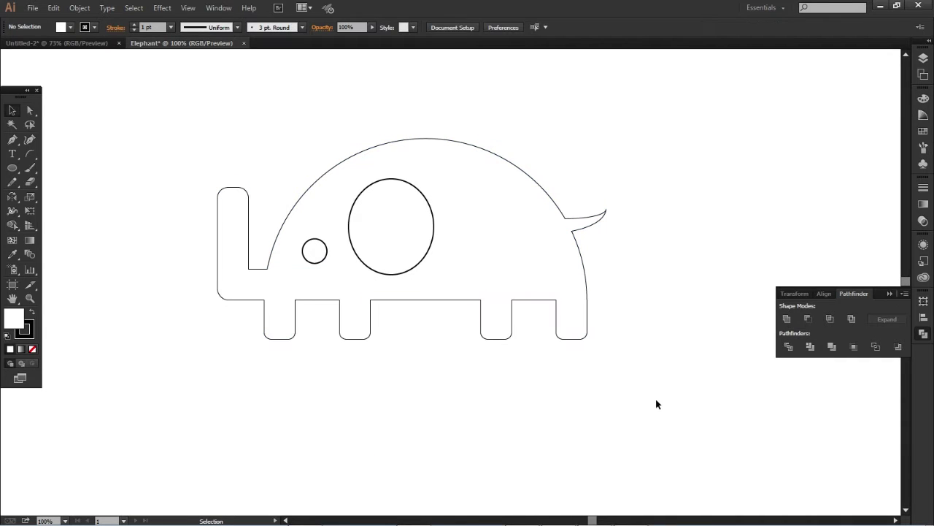
{"action": "left_click_drag", "start_coordinate": [29, 154], "coordinate": [48, 154]}
{"action": "left_click_drag", "start_coordinate": [264, 299], "coordinate": [370, 299]}
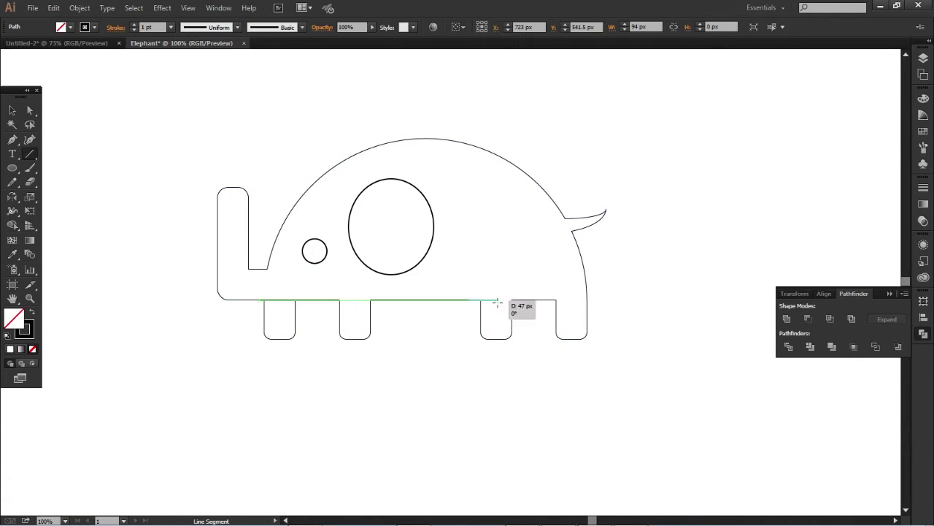
{"action": "left_click_drag", "start_coordinate": [468, 300], "coordinate": [527, 299]}
{"action": "key", "text": "ctrl+a"}
{"action": "left_click", "coordinate": [13, 225]}
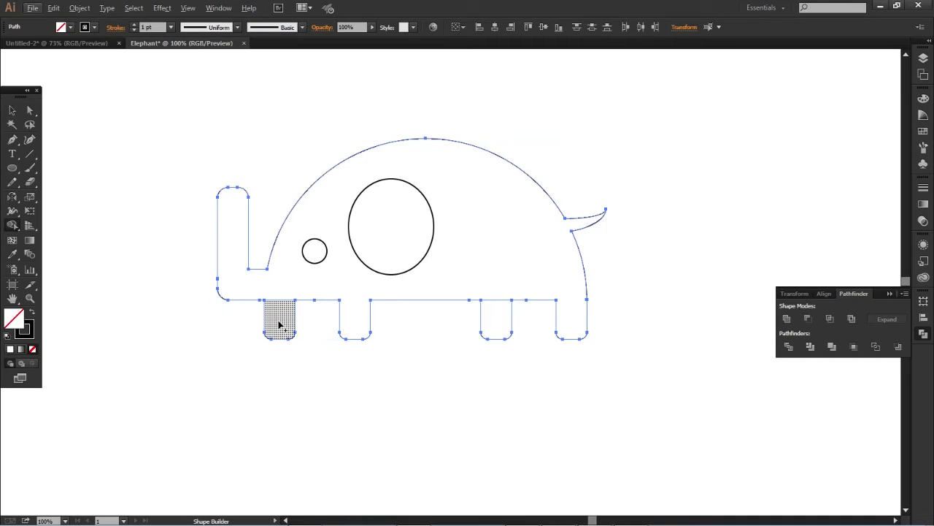
{"action": "left_click", "coordinate": [10, 111]}
{"action": "left_click", "coordinate": [199, 377]}
Draw a small black-filled pupil inside the eye.
{"action": "scroll", "coordinate": [292, 387], "scroll_direction": "right", "scroll_amount": 2}
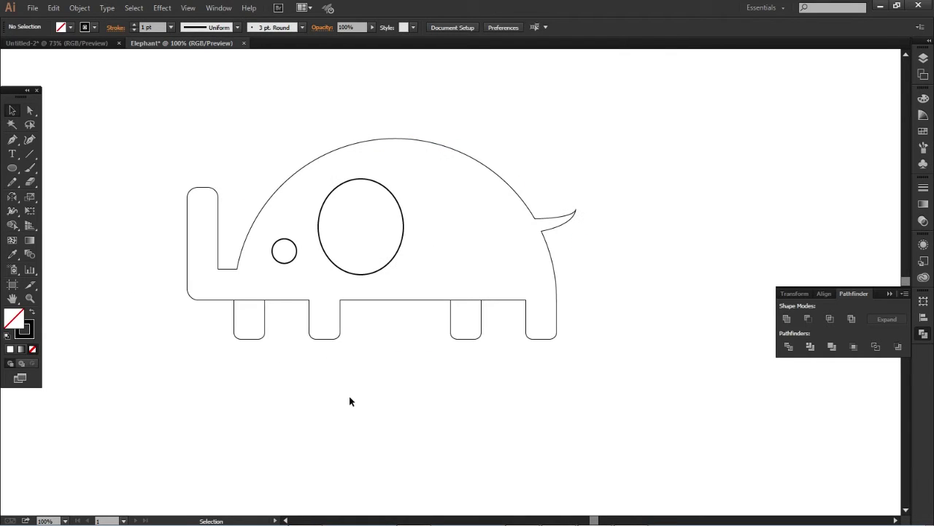
{"action": "left_click", "coordinate": [12, 169]}
{"action": "scroll", "coordinate": [281, 254], "scroll_direction": "up", "scroll_amount": 2}
{"action": "scroll", "coordinate": [281, 254], "scroll_direction": "up", "scroll_amount": 1}
{"action": "left_click_drag", "start_coordinate": [275, 251], "coordinate": [291, 266]}
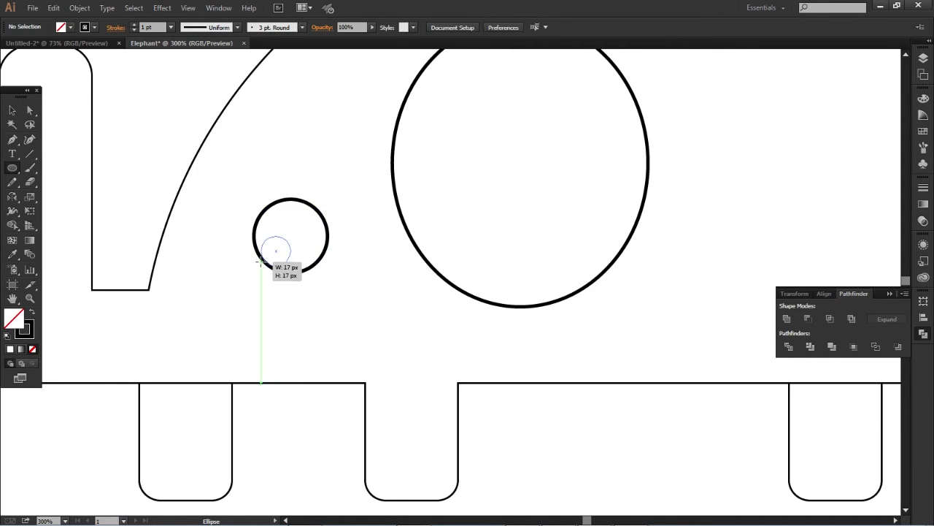
{"action": "left_click", "coordinate": [11, 110]}
{"action": "key", "text": "shift+x"}
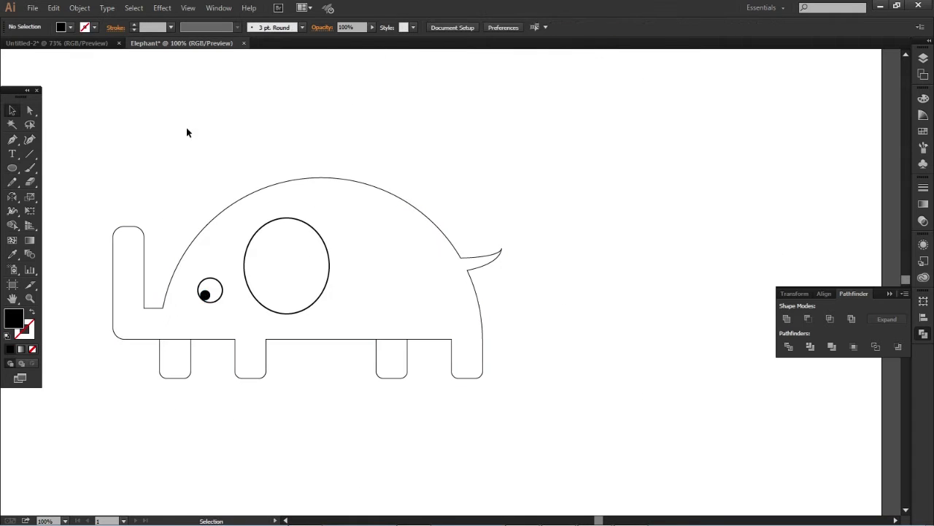
Fill the elephant body with a teal swatch, fine-tuning its RGB values.
{"action": "left_click", "coordinate": [270, 209]}
{"action": "left_click", "coordinate": [70, 27]}
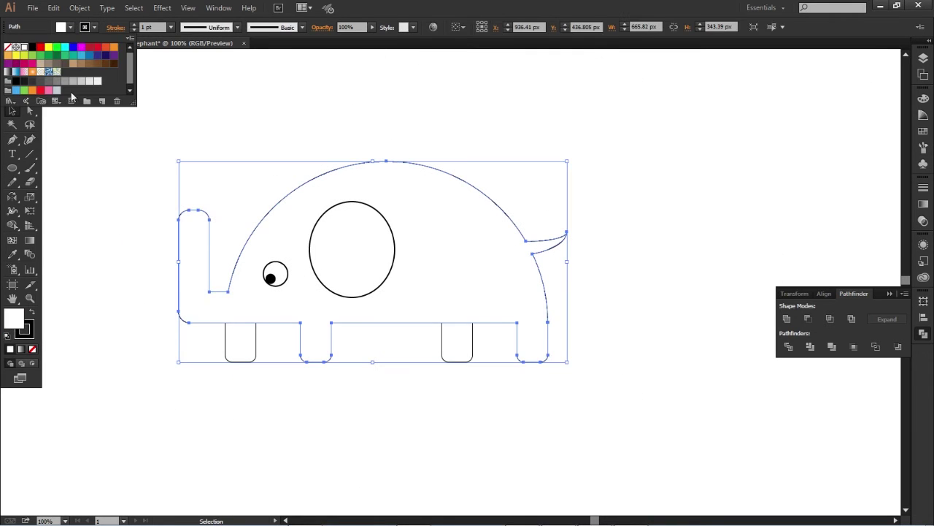
{"action": "left_click", "coordinate": [73, 55]}
{"action": "double_click", "coordinate": [73, 55]}
{"action": "left_click_drag", "start_coordinate": [653, 204], "coordinate": [673, 205]}
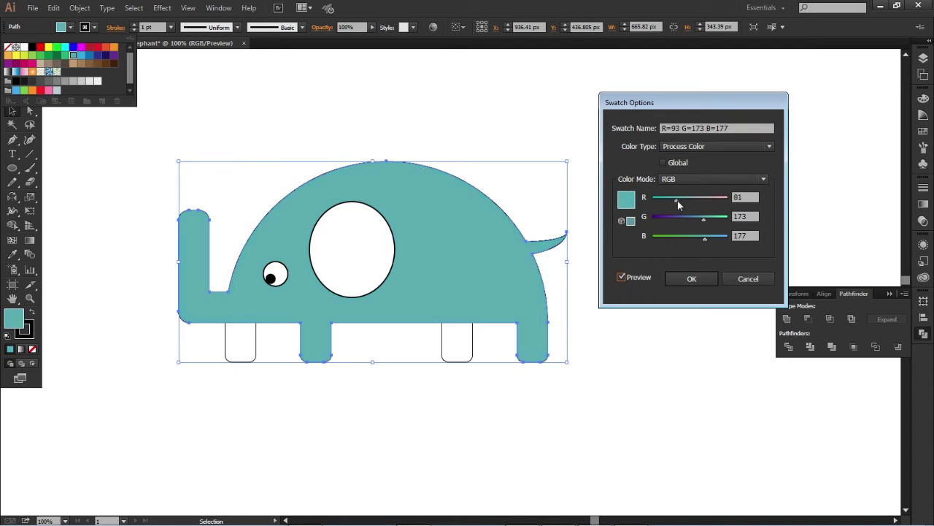
{"action": "mouse_move", "coordinate": [682, 199]}
{"action": "left_mouse_down"}
{"action": "mouse_move", "coordinate": [703, 218]}
{"action": "mouse_move", "coordinate": [701, 238]}
{"action": "left_mouse_up"}
{"action": "left_click_drag", "start_coordinate": [698, 239], "coordinate": [697, 236]}
{"action": "left_click_drag", "start_coordinate": [680, 200], "coordinate": [703, 221]}
{"action": "left_click", "coordinate": [692, 278]}
{"action": "left_click", "coordinate": [663, 346]}
Fill the two back legs with a bluer teal, setting green to 150.
{"action": "left_click", "coordinate": [238, 341]}
{"action": "left_click", "coordinate": [444, 357], "text": "shift"}
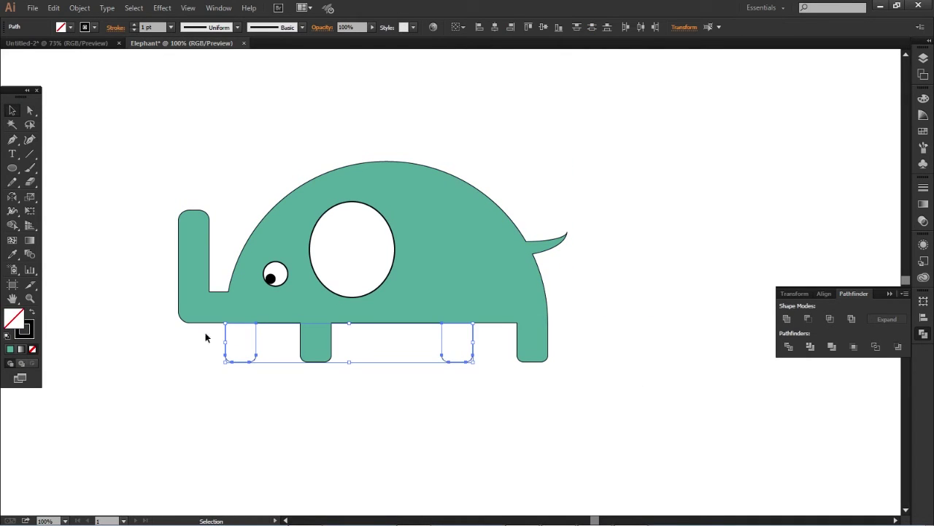
{"action": "left_click", "coordinate": [67, 27]}
{"action": "double_click", "coordinate": [74, 59]}
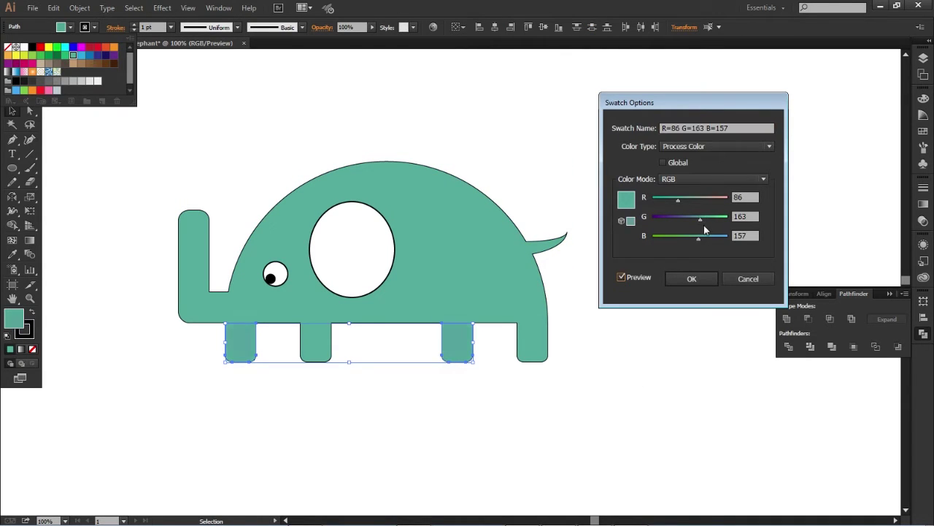
{"action": "left_click_drag", "start_coordinate": [703, 218], "coordinate": [696, 219]}
{"action": "double_click", "coordinate": [753, 215]}
{"action": "type", "text": "150"}
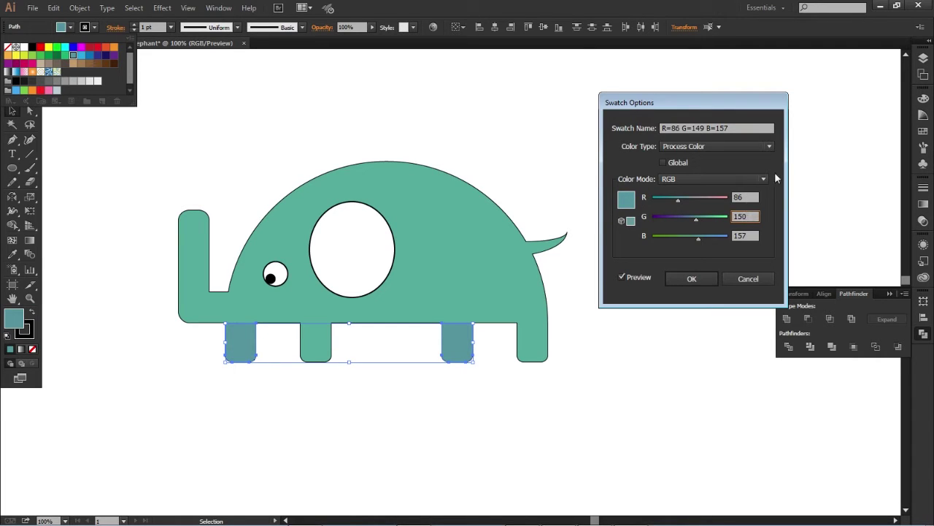
{"action": "left_click", "coordinate": [675, 282]}
Fill the ear with a slightly bluer teal.
{"action": "left_click", "coordinate": [365, 240]}
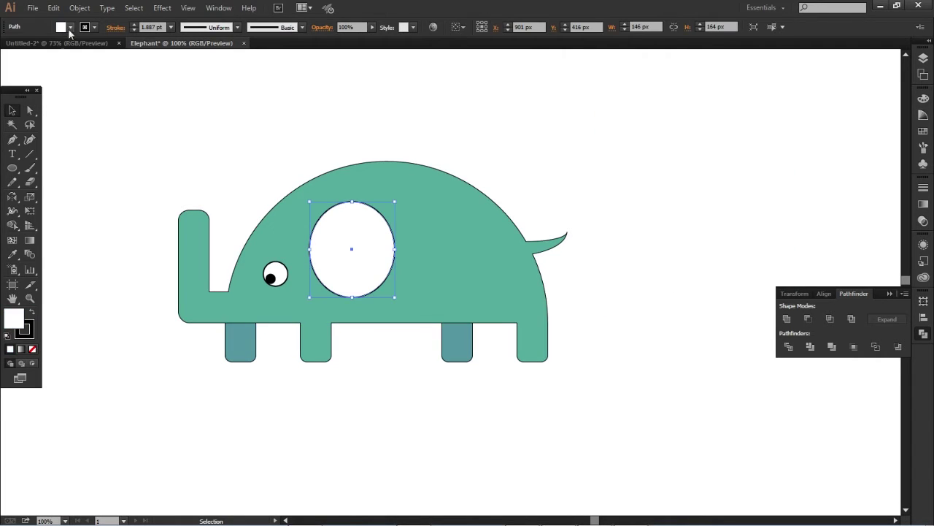
{"action": "left_click", "coordinate": [68, 27]}
{"action": "double_click", "coordinate": [73, 56]}
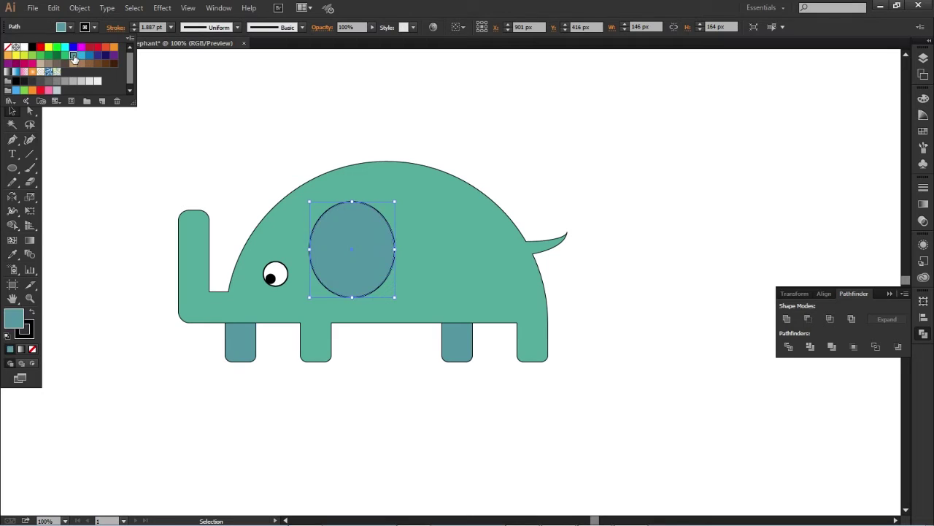
{"action": "left_click_drag", "start_coordinate": [696, 218], "coordinate": [694, 218]}
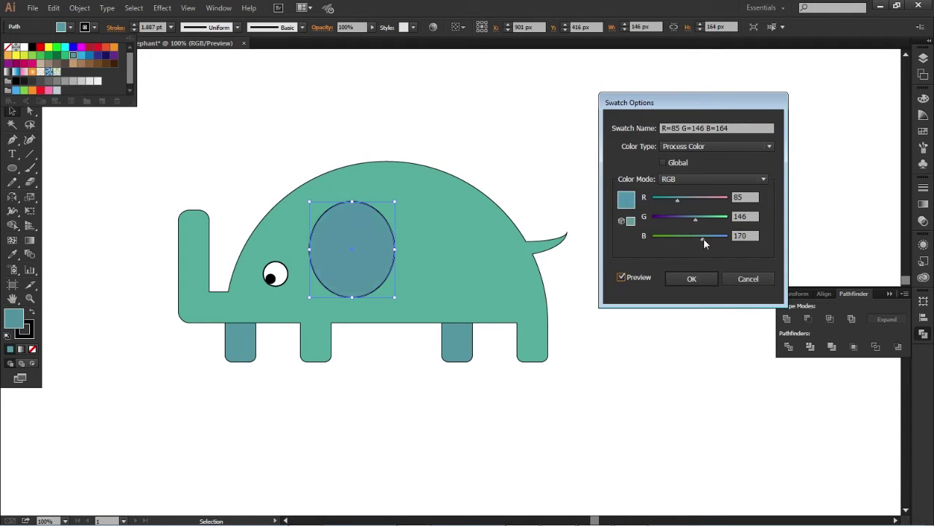
{"action": "left_click", "coordinate": [670, 279]}
{"action": "left_click", "coordinate": [643, 373]}
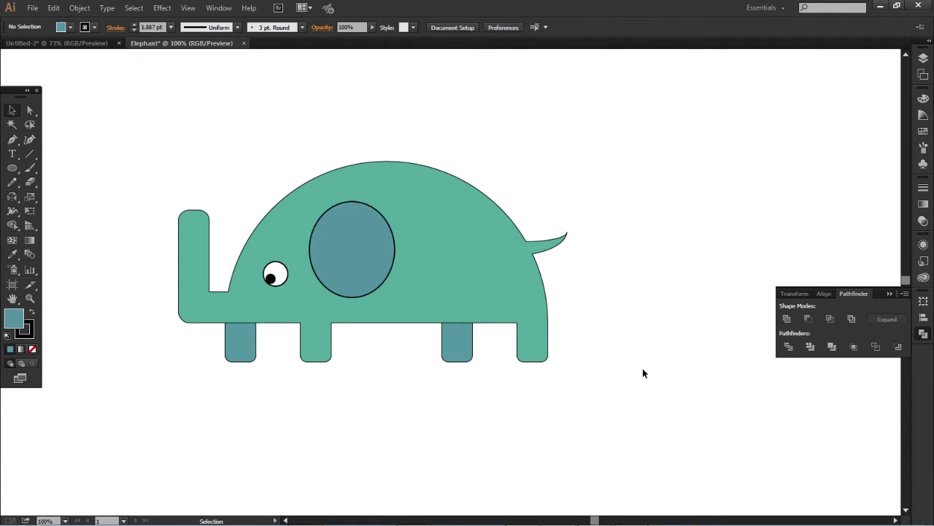
Draw a small flat ellipse across the trunk tip as its opening.
{"action": "left_click", "coordinate": [356, 286]}
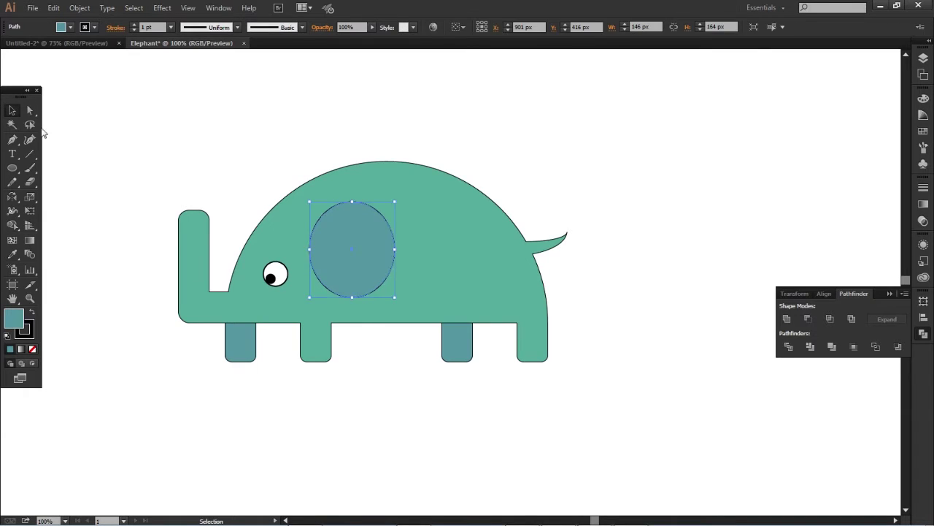
{"action": "left_click", "coordinate": [46, 134]}
{"action": "scroll", "coordinate": [81, 182], "scroll_direction": "up", "scroll_amount": 1}
{"action": "key", "text": "l"}
{"action": "left_click_drag", "start_coordinate": [239, 231], "coordinate": [270, 238]}
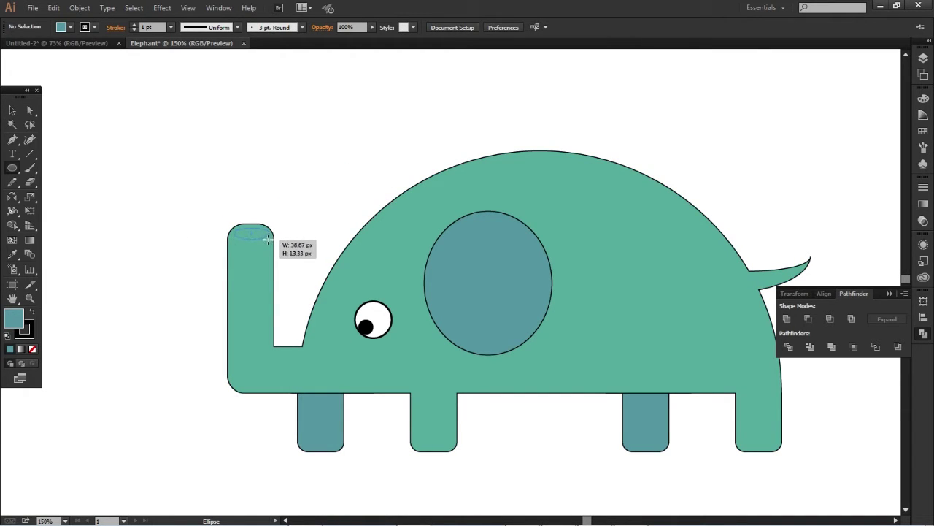
{"action": "left_click_drag", "start_coordinate": [268, 240], "coordinate": [268, 240]}
{"action": "key", "text": "v"}
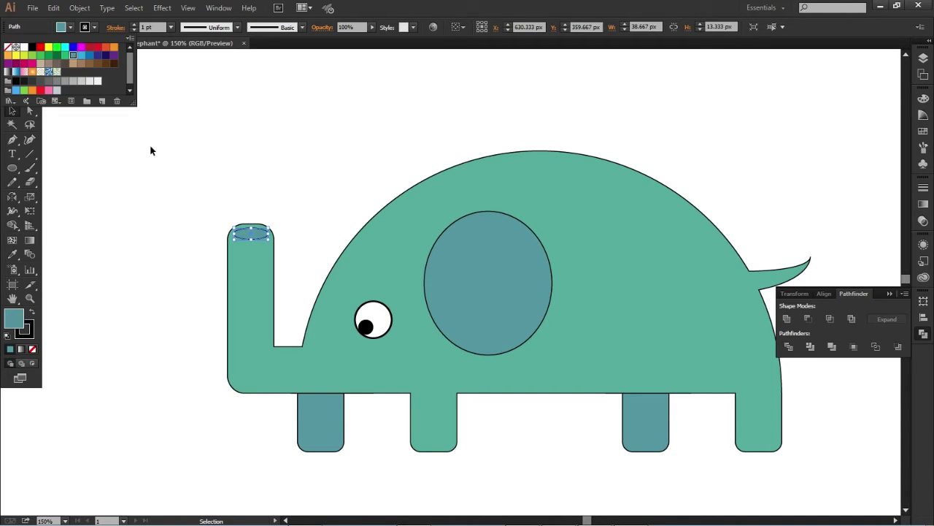
{"action": "left_click", "coordinate": [151, 151]}
{"action": "scroll", "coordinate": [101, 224], "scroll_direction": "down", "scroll_amount": 2}
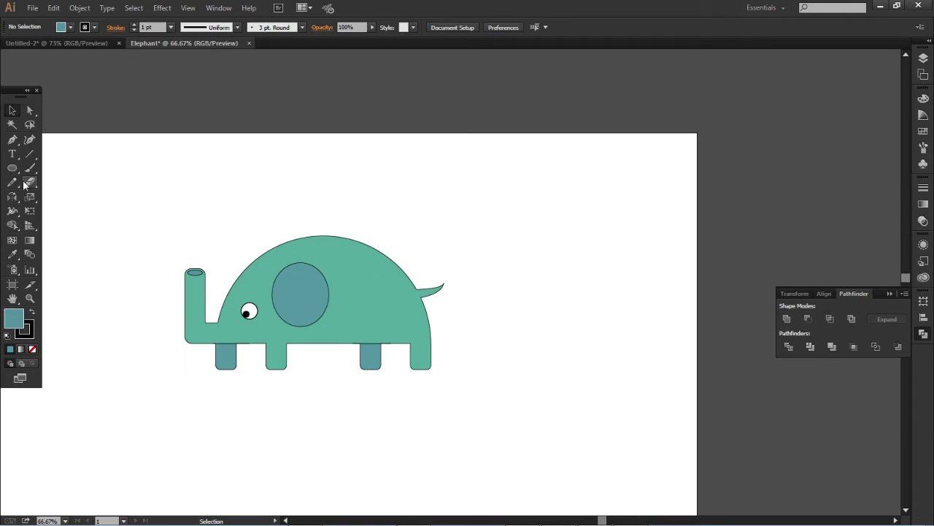
Set the fill to none and the stroke to white.
{"action": "left_click", "coordinate": [11, 336]}
{"action": "scroll", "coordinate": [288, 360], "scroll_direction": "up", "scroll_amount": 3}
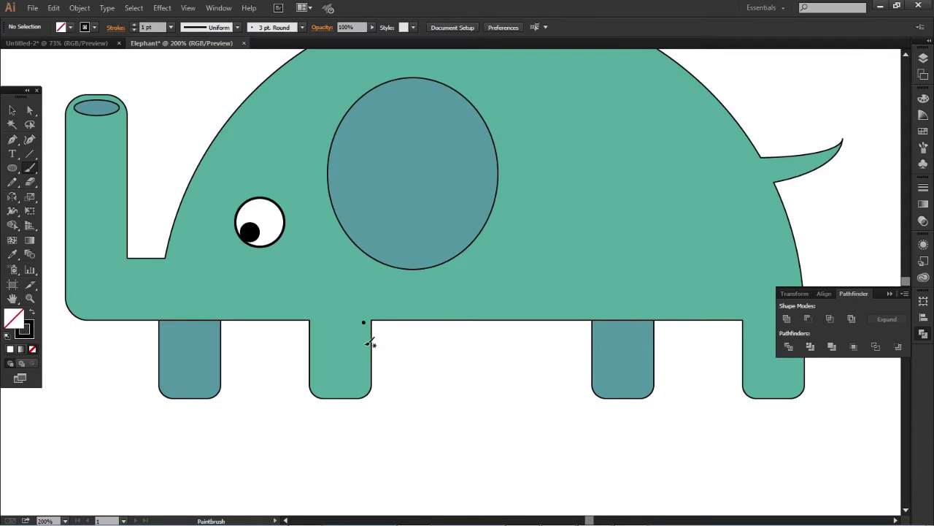
{"action": "left_click", "coordinate": [7, 336]}
{"action": "left_click", "coordinate": [94, 27]}
{"action": "left_click", "coordinate": [8, 47]}
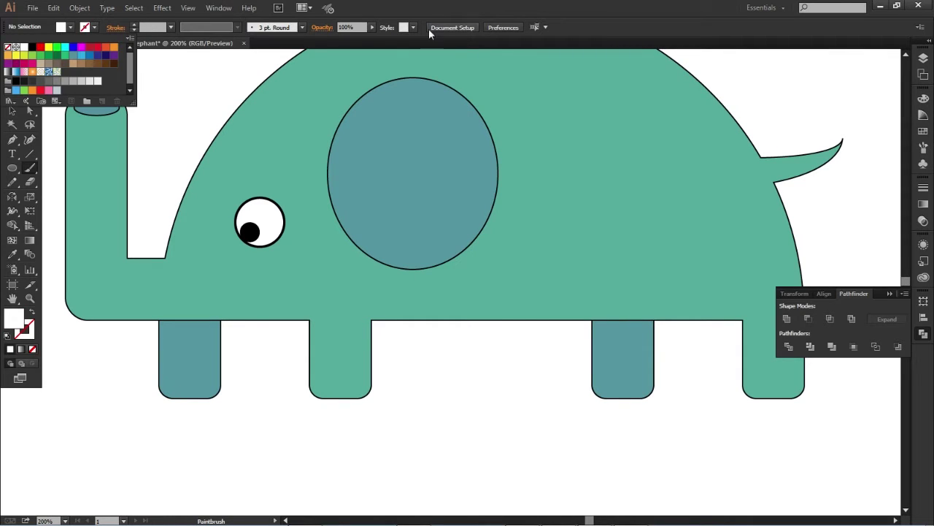
{"action": "key", "text": "Escape"}
{"action": "key", "text": "shift+x"}
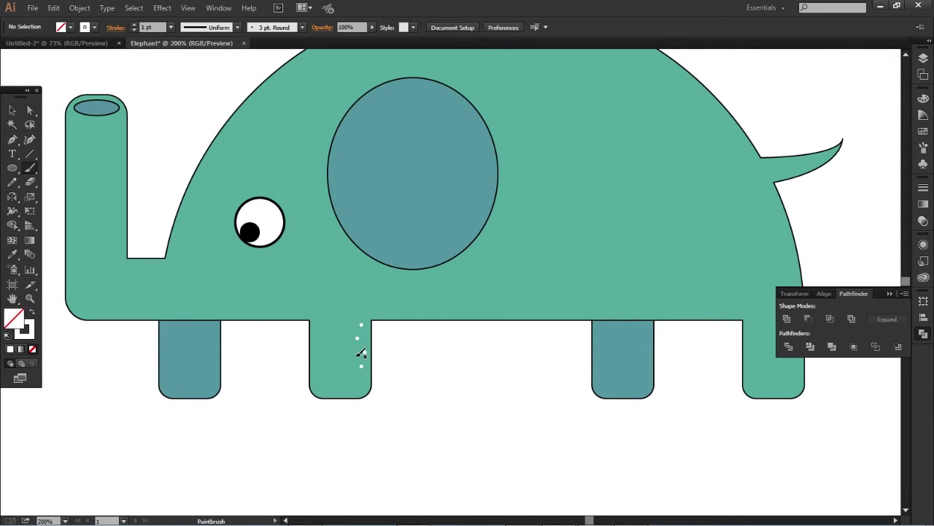
{"action": "scroll", "coordinate": [613, 316], "scroll_direction": "right", "scroll_amount": 5}
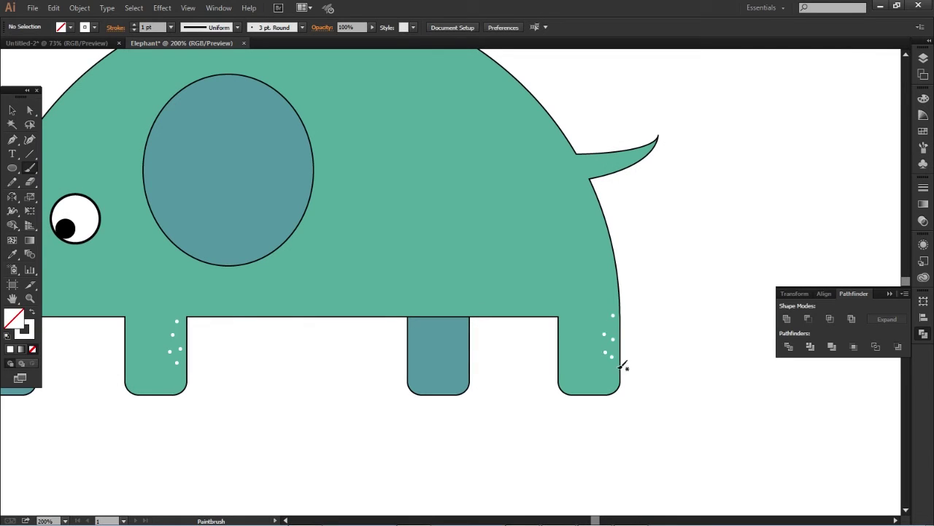
{"action": "scroll", "coordinate": [624, 322], "scroll_direction": "up", "scroll_amount": 3}
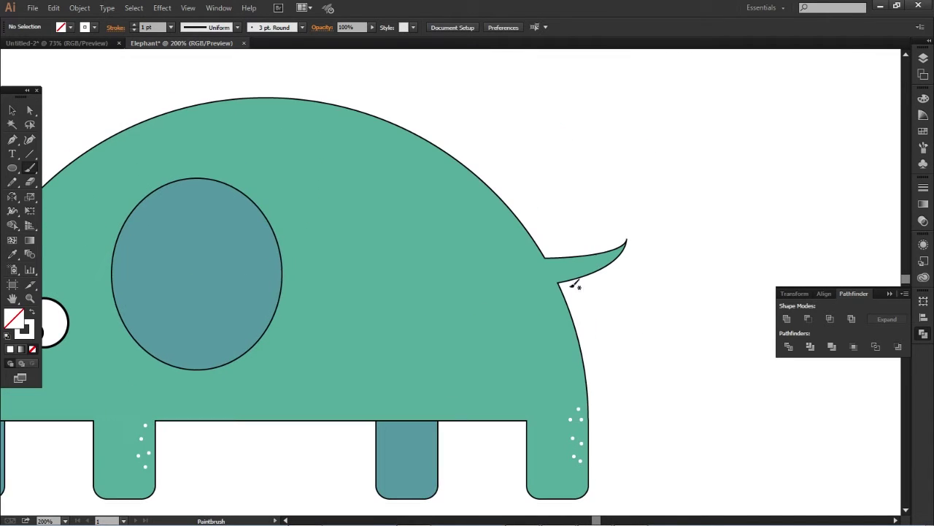
{"action": "scroll", "coordinate": [279, 319], "scroll_direction": "left", "scroll_amount": 8}
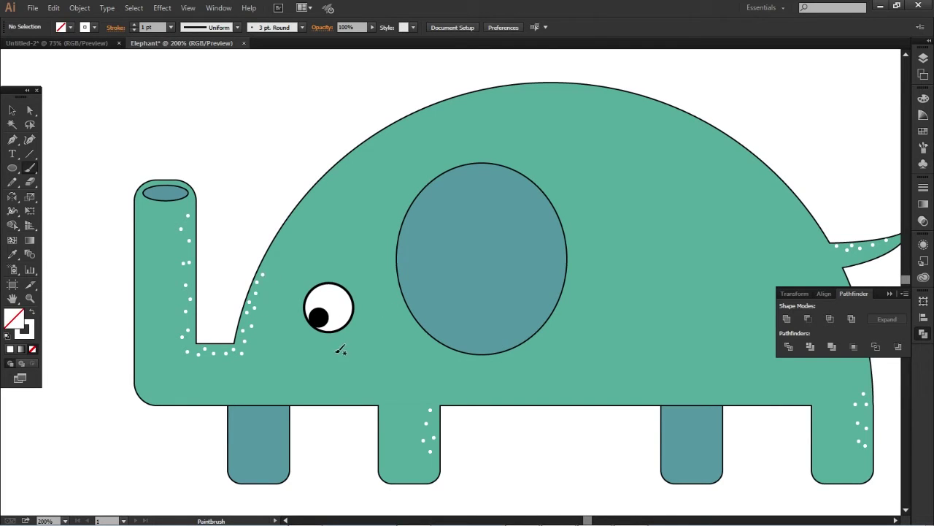
Paint a dotted white brush stroke beneath the elephant's eye.
{"action": "left_click_drag", "start_coordinate": [358, 347], "coordinate": [391, 351]}
{"action": "left_click_drag", "start_coordinate": [449, 346], "coordinate": [378, 345]}
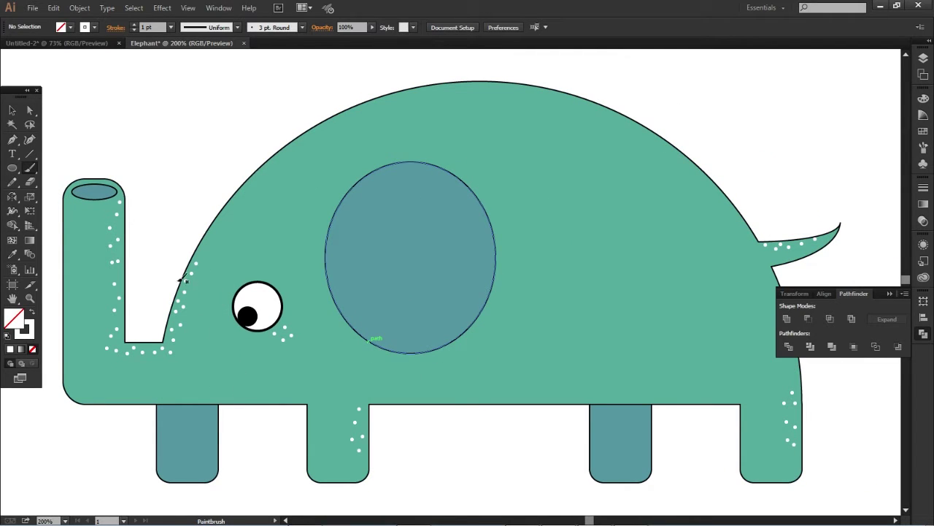
{"action": "scroll", "coordinate": [219, 323], "scroll_direction": "down", "scroll_amount": 1, "text": "alt"}
{"action": "scroll", "coordinate": [563, 338], "scroll_direction": "down", "scroll_amount": 1}
Draw a flat oval beneath the elephant's feet and widen it to fit.
{"action": "key", "text": "v"}
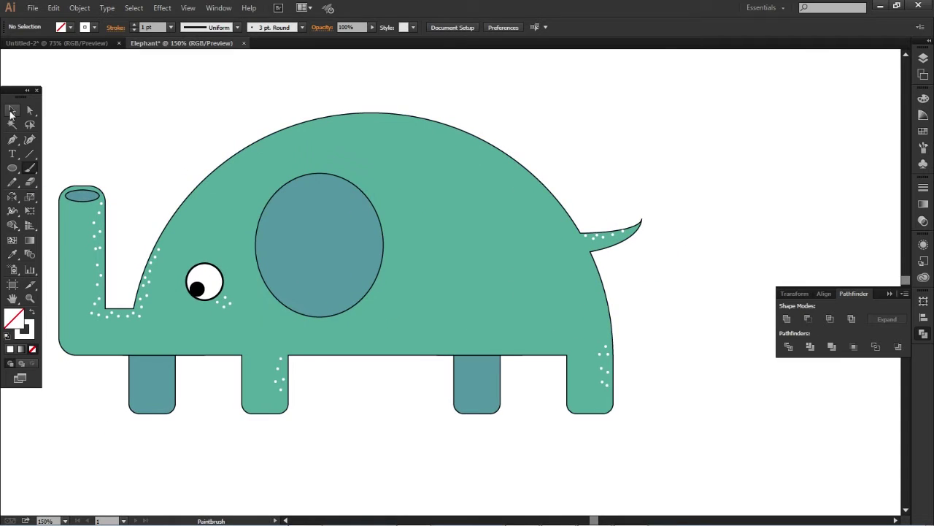
{"action": "scroll", "coordinate": [246, 375], "scroll_direction": "down", "scroll_amount": 1, "text": "alt"}
{"action": "key", "text": "l"}
{"action": "left_click_drag", "start_coordinate": [115, 358], "coordinate": [484, 387]}
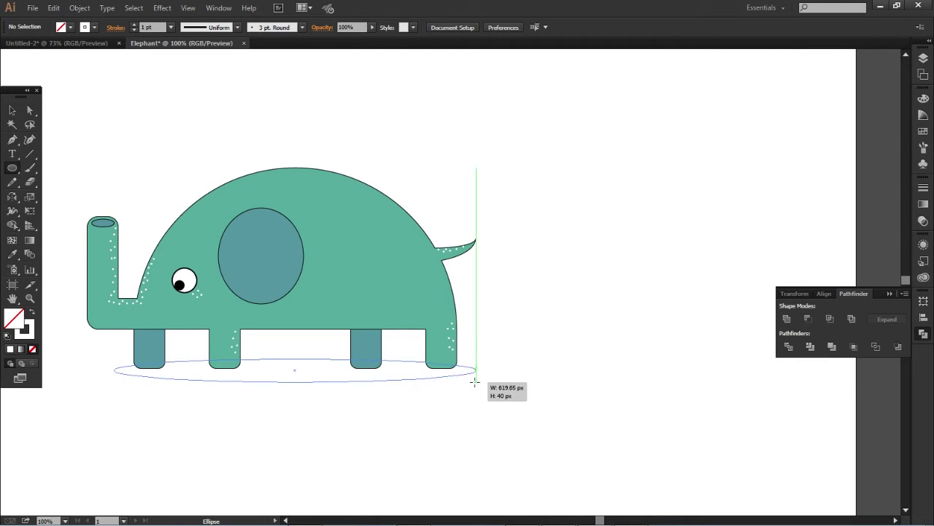
{"action": "key", "text": "v"}
{"action": "left_click_drag", "start_coordinate": [115, 373], "coordinate": [87, 371]}
{"action": "left_click_drag", "start_coordinate": [476, 371], "coordinate": [478, 372]}
{"action": "left_click_drag", "start_coordinate": [282, 375], "coordinate": [299, 380]}
Remove the oval's stroke and set its opacity to 25%.
{"action": "left_click", "coordinate": [94, 27]}
{"action": "left_click", "coordinate": [32, 46]}
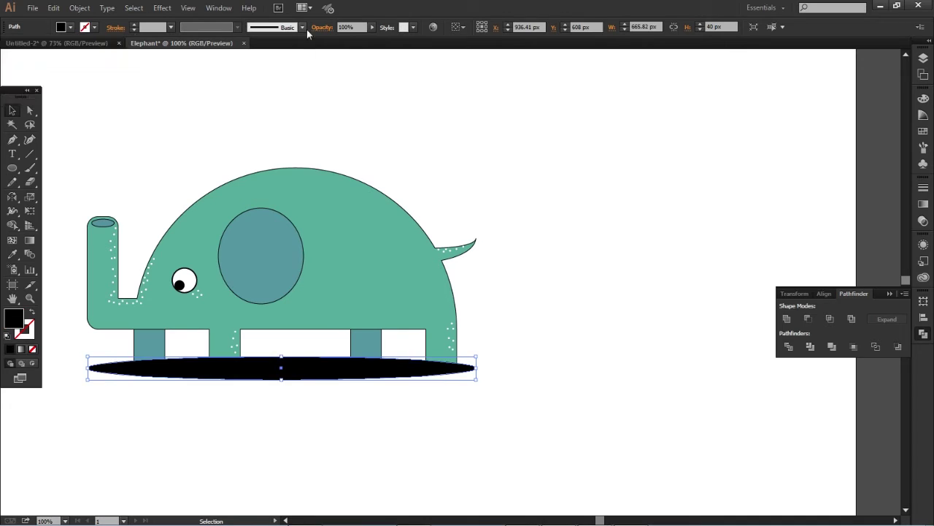
{"action": "left_click", "coordinate": [345, 27]}
{"action": "type", "text": "50"}
{"action": "key", "text": "Return"}
{"action": "type", "text": "25"}
{"action": "key", "text": "Return"}
Move the oval onto a new layer named Shadow and begin renaming the original layer.
{"action": "key", "text": "F7"}
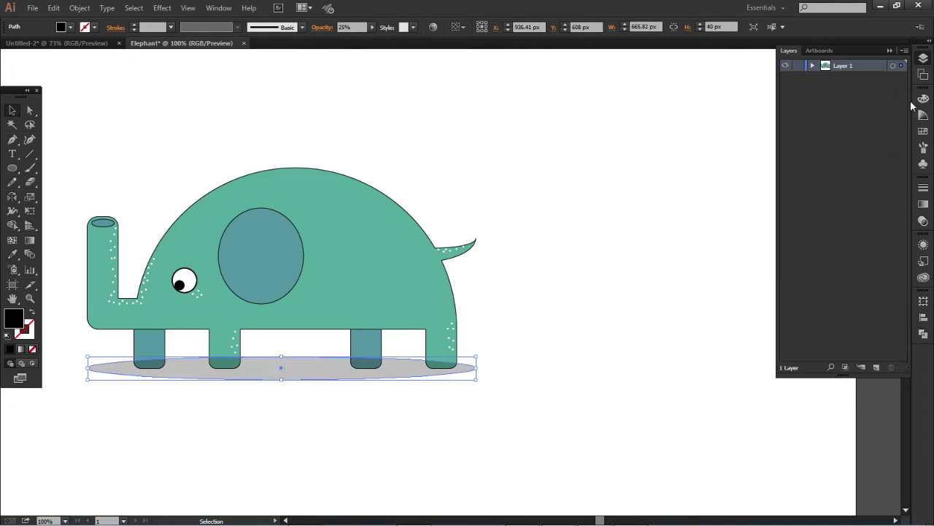
{"action": "left_click_drag", "start_coordinate": [904, 80], "coordinate": [902, 78]}
{"action": "double_click", "coordinate": [843, 77]}
{"action": "type", "text": "Shadow"}
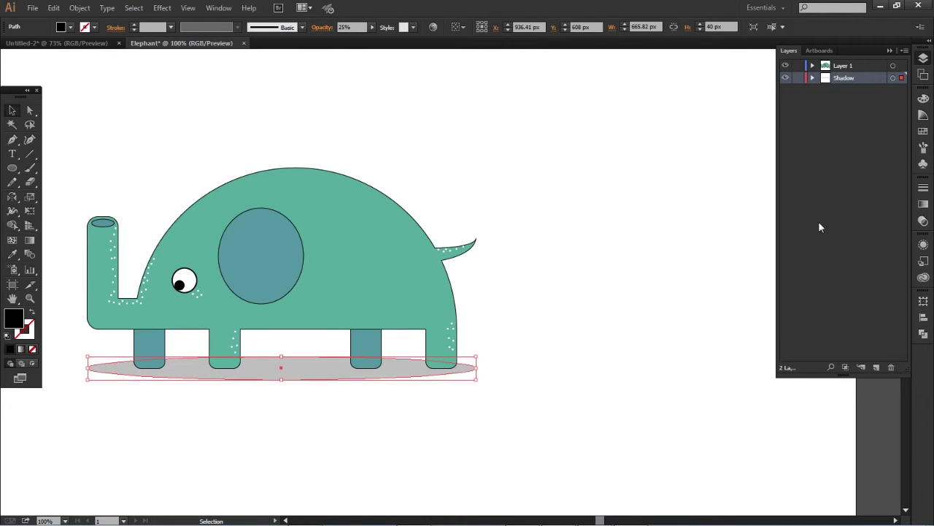
{"action": "double_click", "coordinate": [843, 66]}
Name the original layer Elephant and select the whole elephant.
{"action": "type", "text": "Elephant"}
{"action": "left_click", "coordinate": [624, 257]}
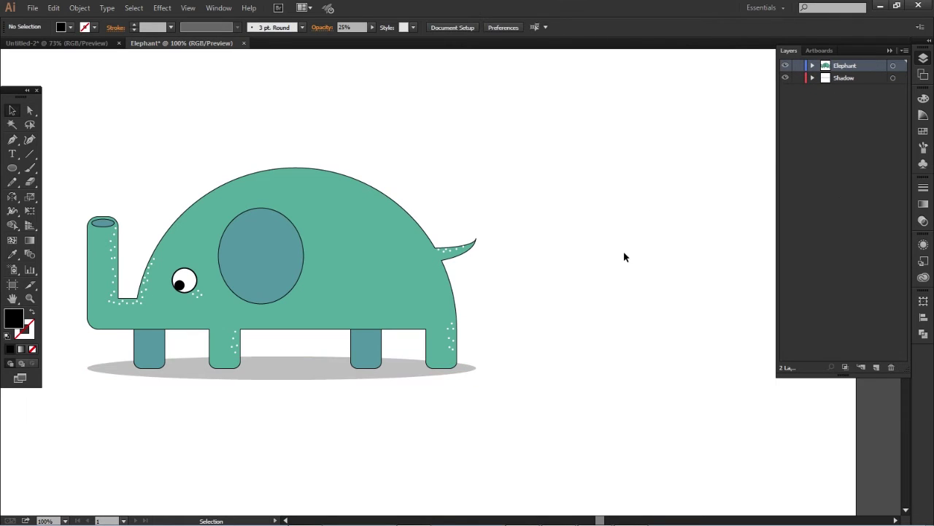
{"action": "key", "text": "ctrl+minus"}
{"action": "left_click", "coordinate": [438, 277]}
Sample the elephant's teal with the Eyedropper and save it as a new swatch.
{"action": "left_click", "coordinate": [70, 27]}
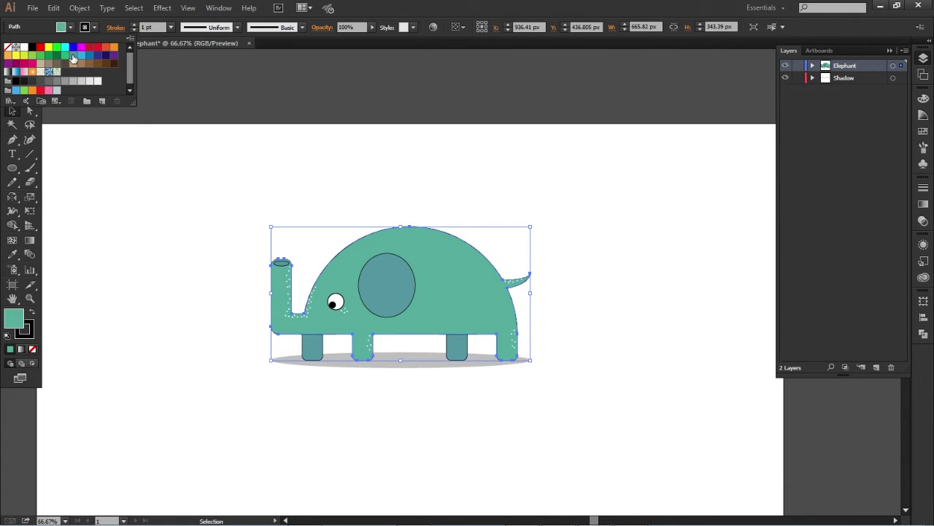
{"action": "key", "text": "i"}
{"action": "left_click", "coordinate": [350, 259]}
{"action": "left_click", "coordinate": [70, 27]}
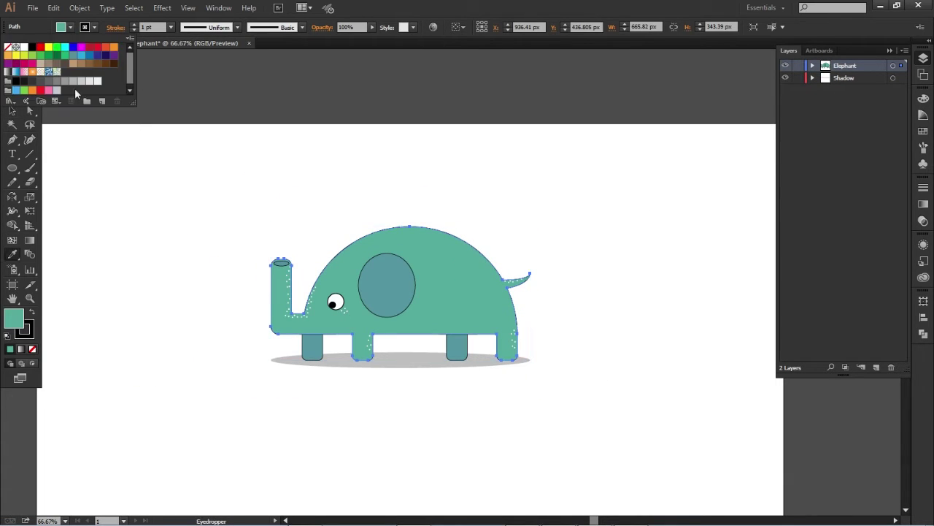
{"action": "left_click", "coordinate": [101, 101]}
{"action": "key", "text": "Return"}
Change the new swatch's red value to 94 with preview on.
{"action": "double_click", "coordinate": [65, 71]}
{"action": "left_click", "coordinate": [622, 278]}
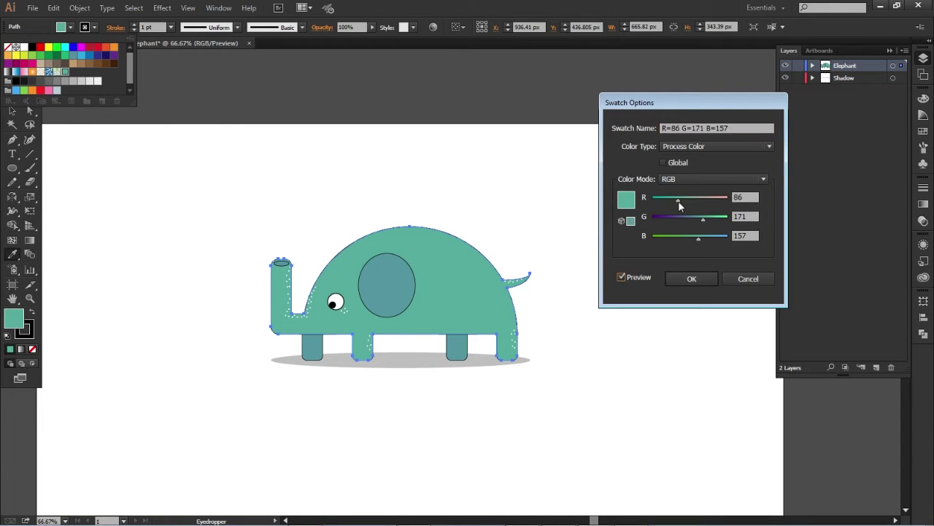
{"action": "mouse_move", "coordinate": [678, 201]}
{"action": "left_mouse_down"}
{"action": "mouse_move", "coordinate": [705, 219]}
{"action": "mouse_move", "coordinate": [700, 238]}
{"action": "left_mouse_up"}
{"action": "left_click", "coordinate": [672, 279]}
Stretch the ear oval taller and select all the elephant's shapes to remove outlines.
{"action": "key", "text": "v"}
{"action": "left_click", "coordinate": [129, 322]}
{"action": "left_click", "coordinate": [325, 286]}
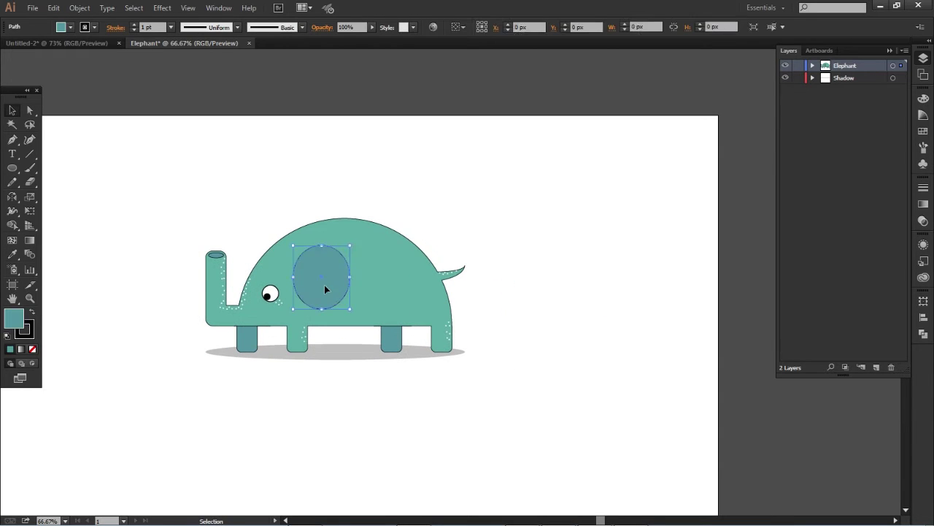
{"action": "left_click_drag", "start_coordinate": [322, 246], "coordinate": [321, 239]}
{"action": "left_click", "coordinate": [578, 327]}
{"action": "key", "text": "ctrl+z"}
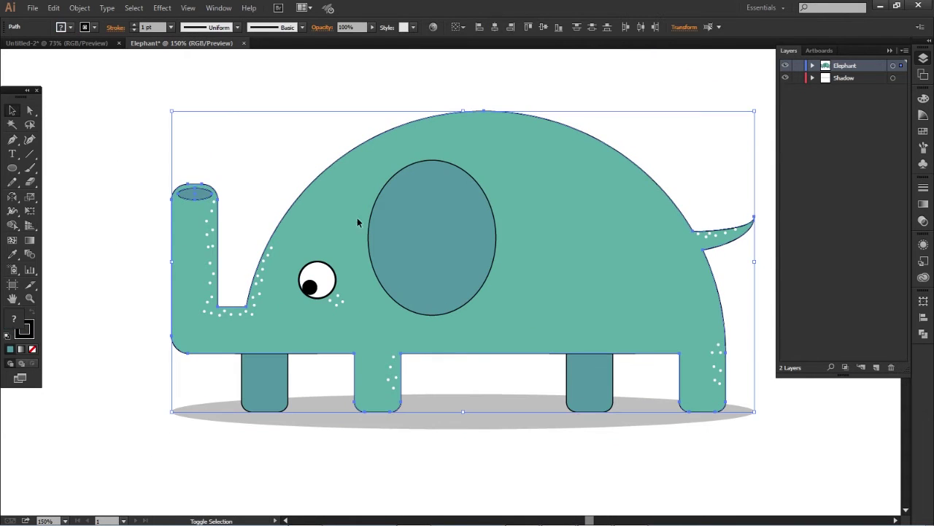
{"action": "key", "text": "ctrl+a"}
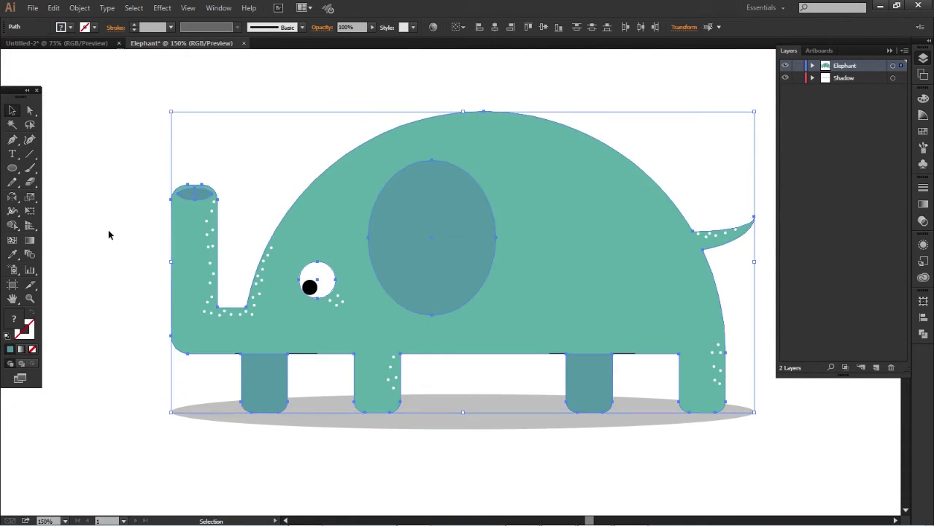
Add a drop shadow to the ear oval.
{"action": "left_click", "coordinate": [108, 234]}
{"action": "left_click", "coordinate": [627, 358]}
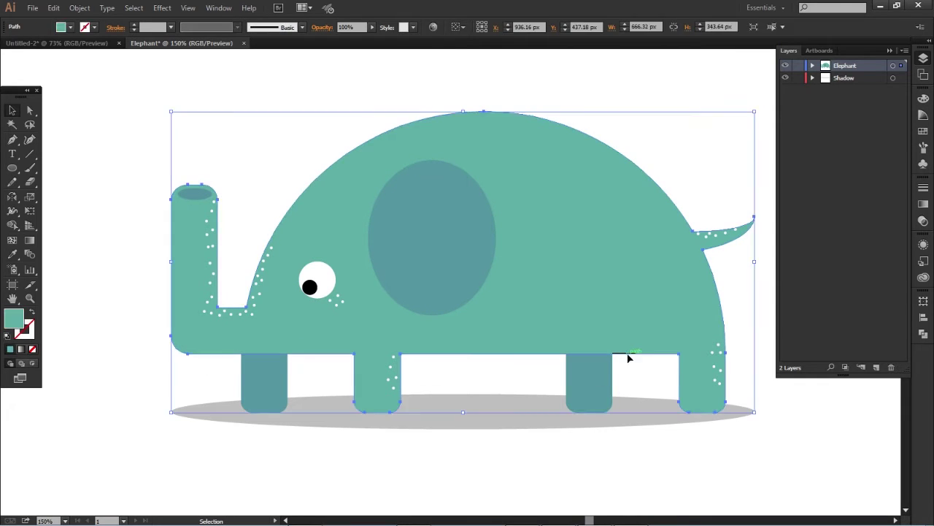
{"action": "left_click", "coordinate": [128, 261]}
{"action": "left_click", "coordinate": [431, 238]}
{"action": "left_click", "coordinate": [162, 8]}
{"action": "left_click", "coordinate": [322, 142]}
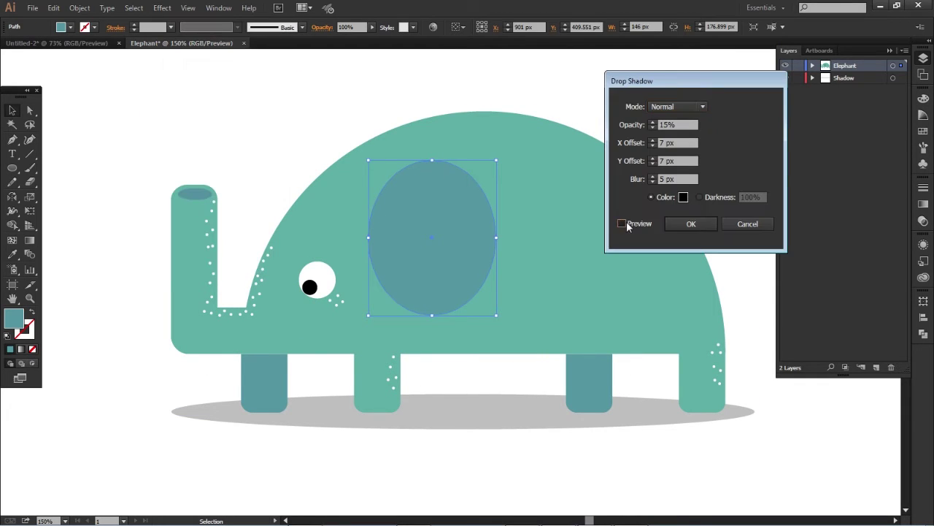
{"action": "left_click", "coordinate": [624, 223]}
{"action": "left_click", "coordinate": [668, 223]}
Apply a drop shadow to the whole elephant.
{"action": "left_click", "coordinate": [723, 198]}
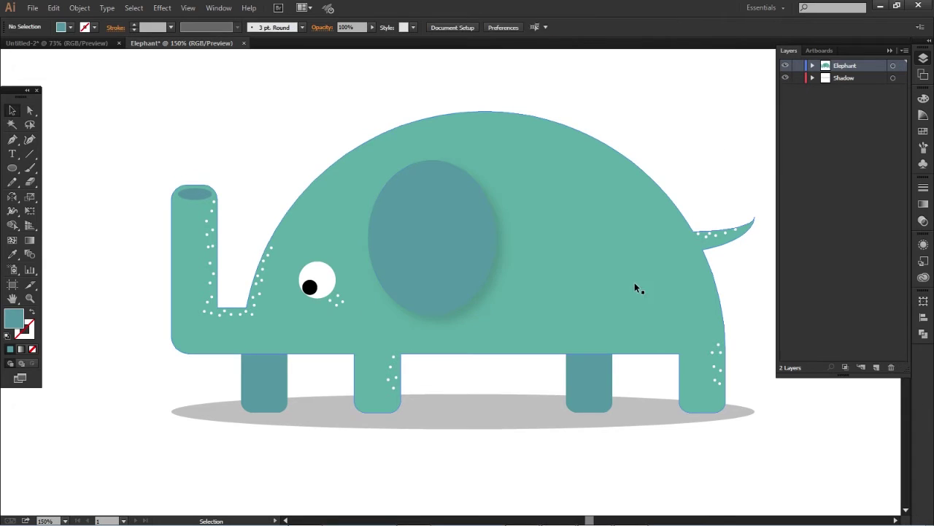
{"action": "left_click", "coordinate": [634, 281]}
{"action": "left_click", "coordinate": [162, 7]}
{"action": "left_click", "coordinate": [324, 142]}
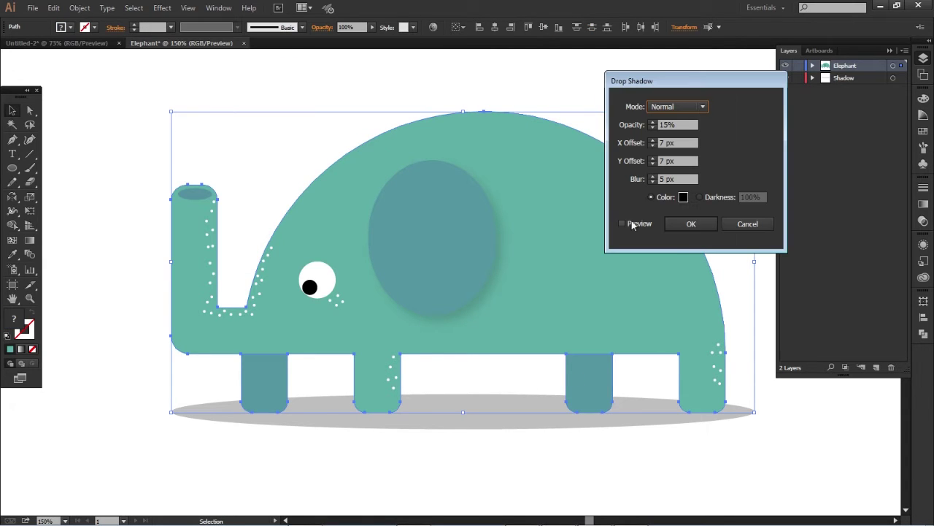
{"action": "left_click", "coordinate": [624, 223]}
{"action": "left_click", "coordinate": [683, 224]}
Review the ear's drop shadow settings in the Appearance panel.
{"action": "left_click", "coordinate": [676, 92]}
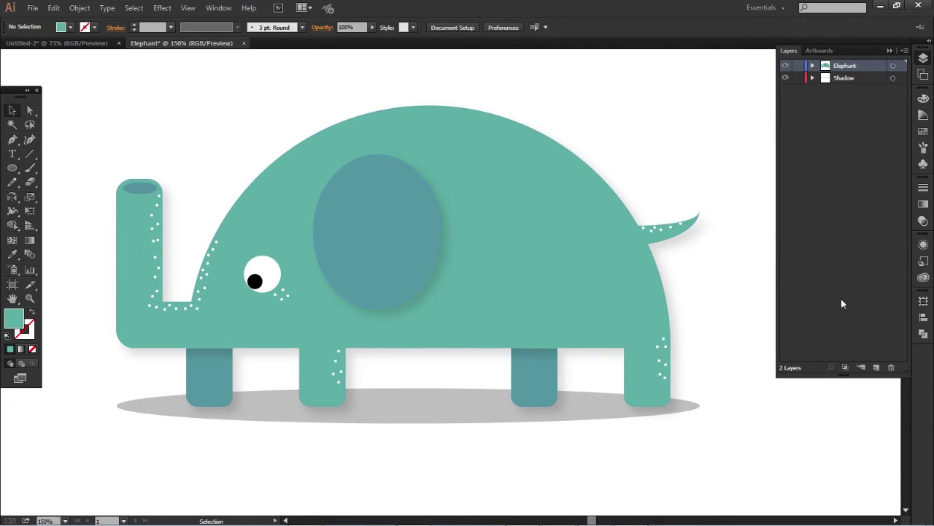
{"action": "left_click", "coordinate": [406, 252]}
{"action": "left_click", "coordinate": [924, 245]}
{"action": "left_click", "coordinate": [819, 326]}
{"action": "left_click", "coordinate": [746, 224]}
Give the trunk-tip oval an Inner Glow at 5% opacity with 5 px blur.
{"action": "left_click", "coordinate": [140, 188]}
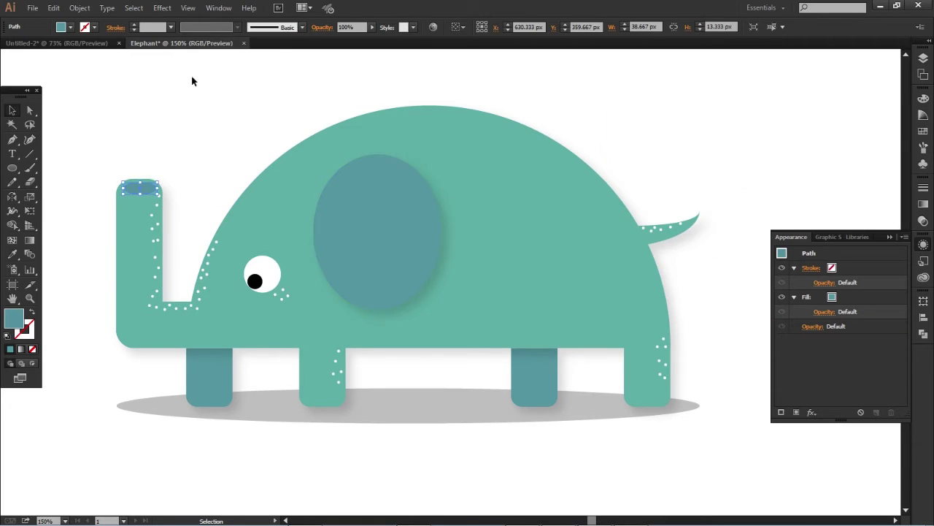
{"action": "left_click", "coordinate": [162, 8]}
{"action": "left_click", "coordinate": [313, 170]}
{"action": "double_click", "coordinate": [697, 179]}
{"action": "type", "text": "5"}
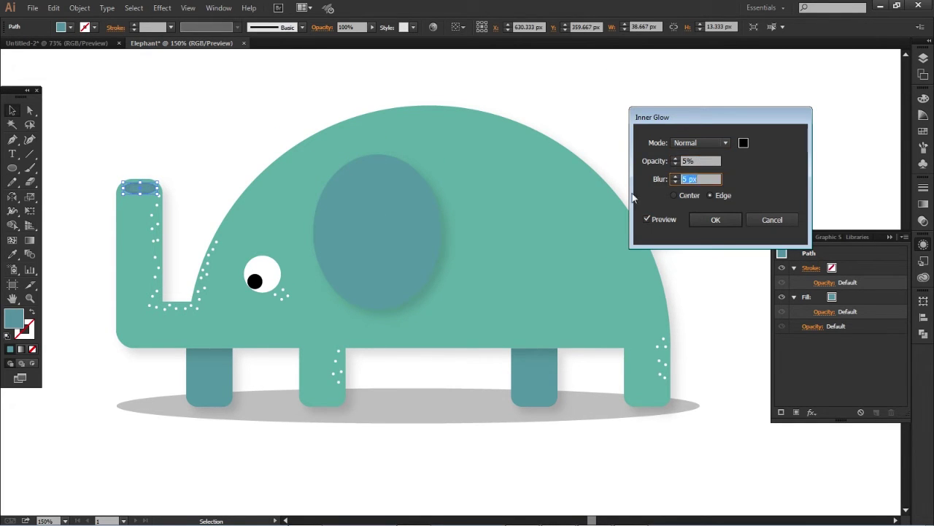
{"action": "key", "text": "Return"}
{"action": "left_click", "coordinate": [745, 208]}
Zoom to fit the artboard and show the Layers panel.
{"action": "key", "text": "ctrl+minus"}
{"action": "key", "text": "ctrl+0"}
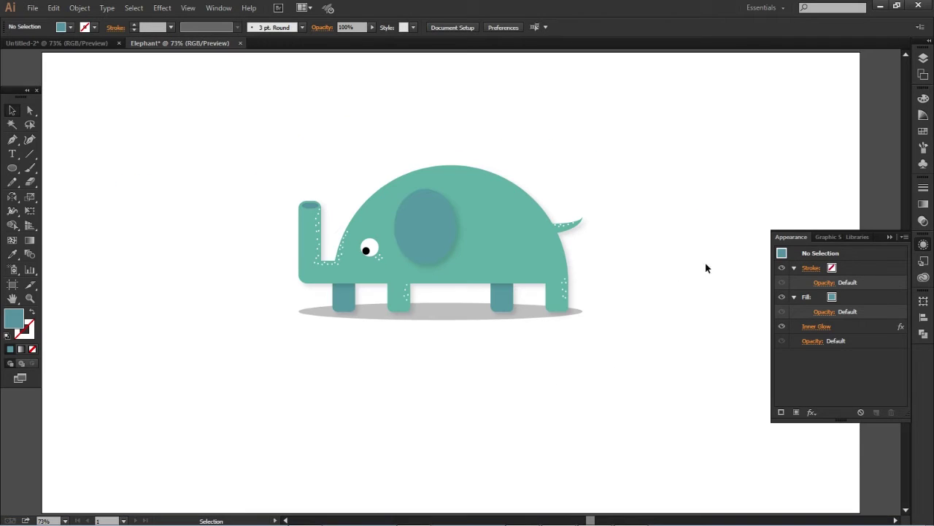
{"action": "key", "text": "F7"}
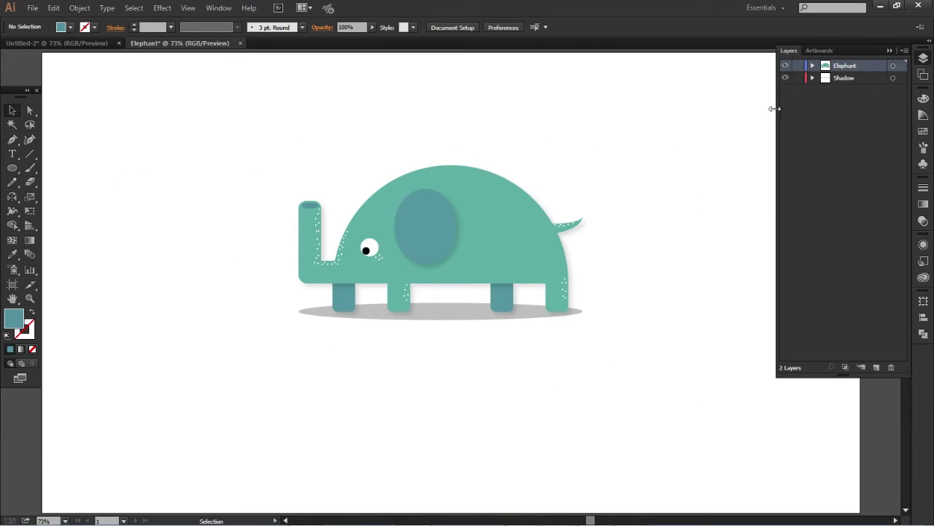
Add a new layer named Land below the Shadow layer.
{"action": "left_click", "coordinate": [862, 368]}
{"action": "left_click_drag", "start_coordinate": [845, 65], "coordinate": [845, 90]}
{"action": "double_click", "coordinate": [846, 89]}
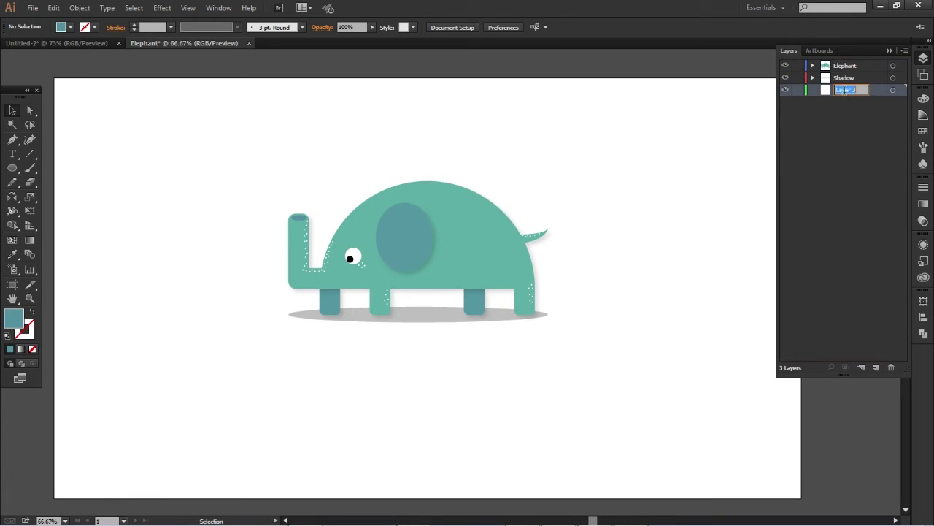
Draw a large green-filled ellipse behind the elephant.
{"action": "left_click_drag", "start_coordinate": [148, 166], "coordinate": [671, 473]}
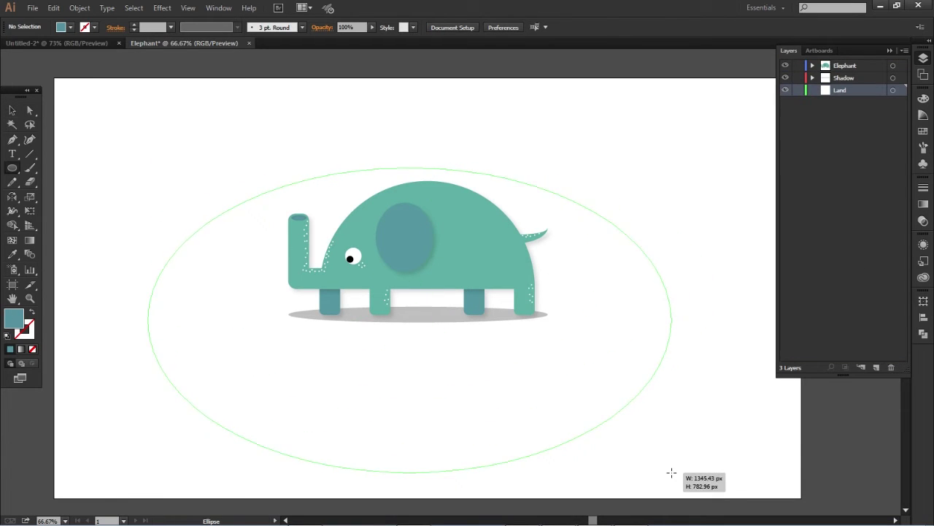
{"action": "left_click", "coordinate": [70, 27]}
{"action": "left_click", "coordinate": [33, 55]}
{"action": "left_click", "coordinate": [40, 57]}
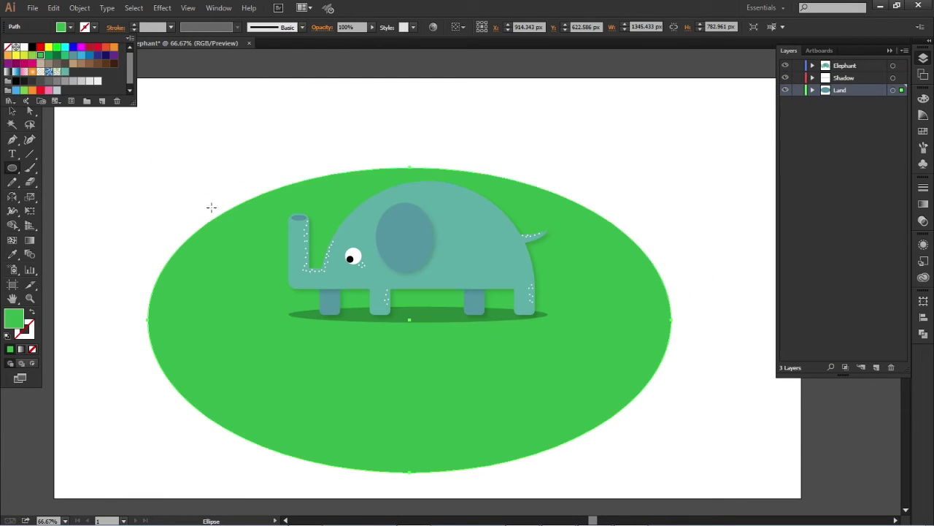
Duplicate the ellipse into overlapping copies coloured dark green and bright green.
{"action": "key", "text": "v"}
{"action": "left_click_drag", "start_coordinate": [245, 304], "coordinate": [312, 261]}
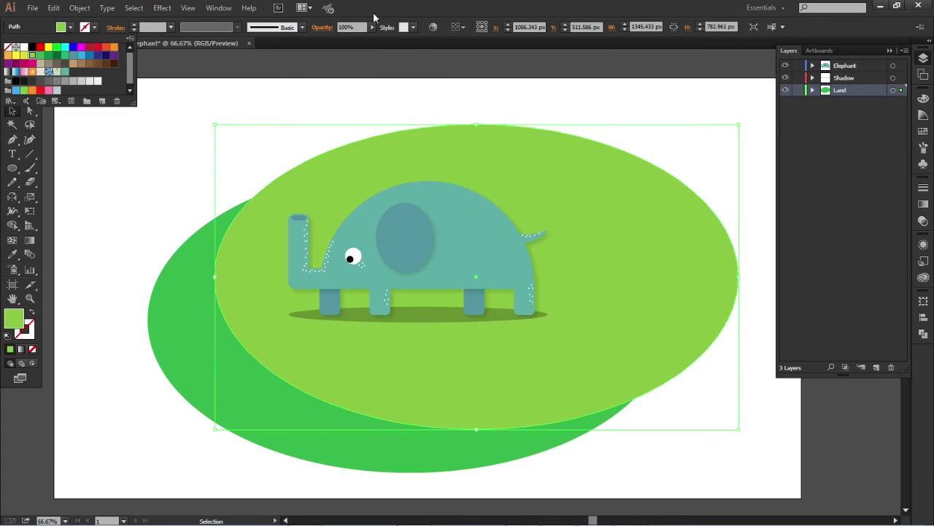
{"action": "left_click_drag", "start_coordinate": [446, 171], "coordinate": [272, 160]}
{"action": "left_click", "coordinate": [71, 27]}
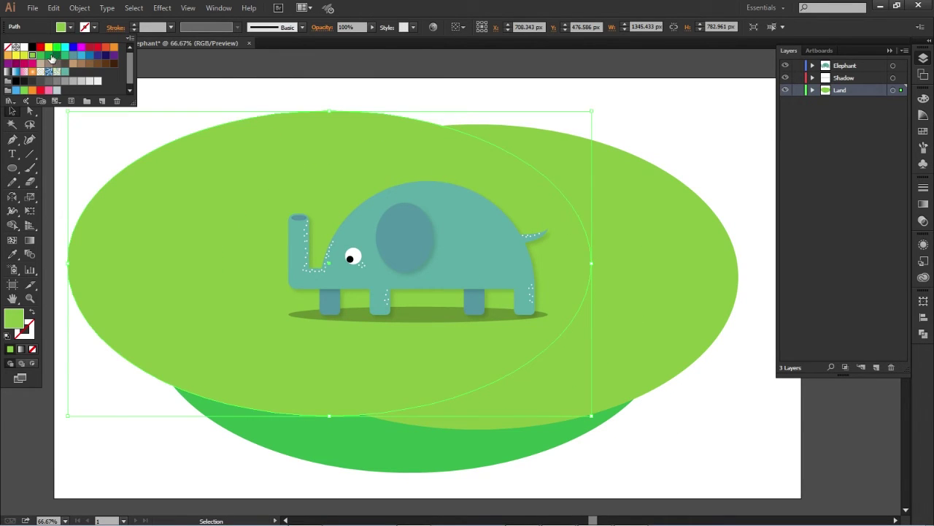
{"action": "left_click", "coordinate": [57, 55]}
{"action": "left_click_drag", "start_coordinate": [190, 223], "coordinate": [482, 362]}
{"action": "left_click", "coordinate": [71, 27]}
{"action": "left_click", "coordinate": [59, 55]}
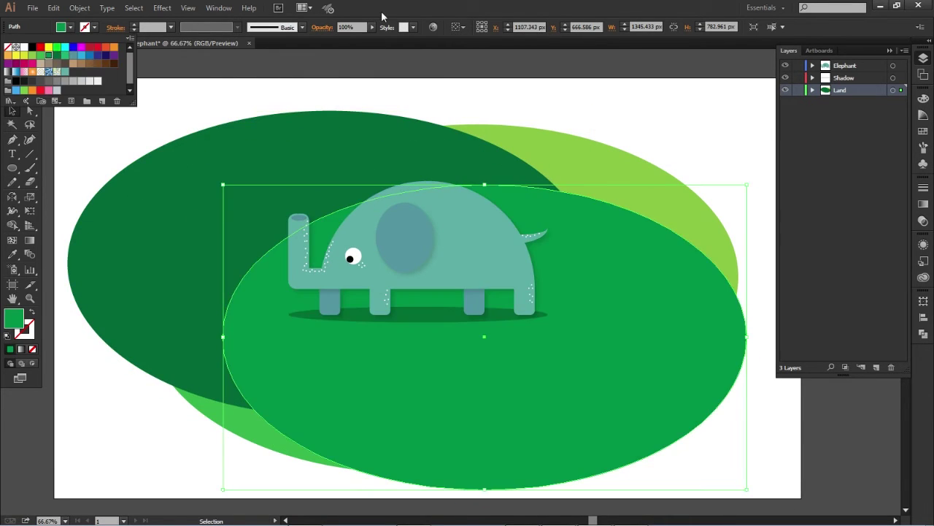
{"action": "key", "text": "Escape"}
{"action": "key", "text": "ctrl+minus"}
{"action": "left_click", "coordinate": [594, 288], "text": "shift"}
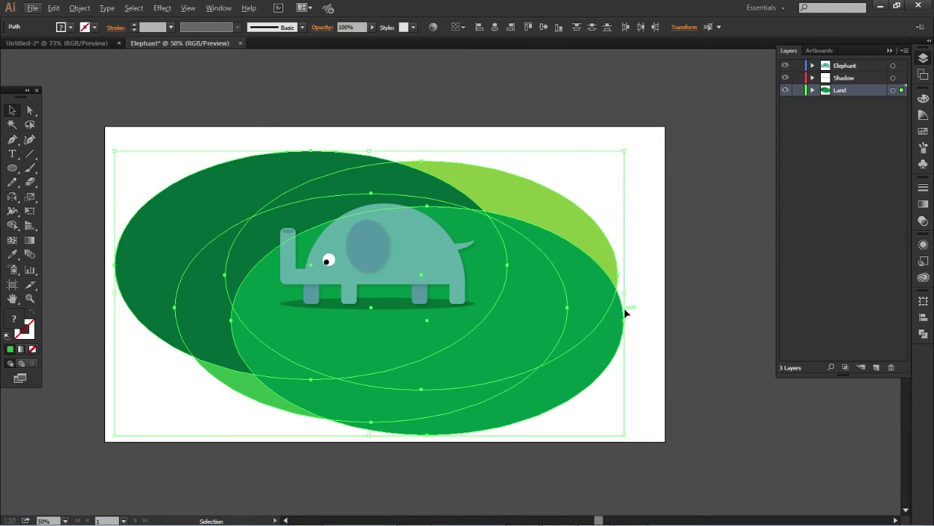
Enlarge the ellipses below the elephant and bring each green ellipse to the front in turn.
{"action": "left_click_drag", "start_coordinate": [618, 286], "coordinate": [590, 309]}
{"action": "left_click", "coordinate": [714, 222]}
{"action": "right_click", "coordinate": [603, 302]}
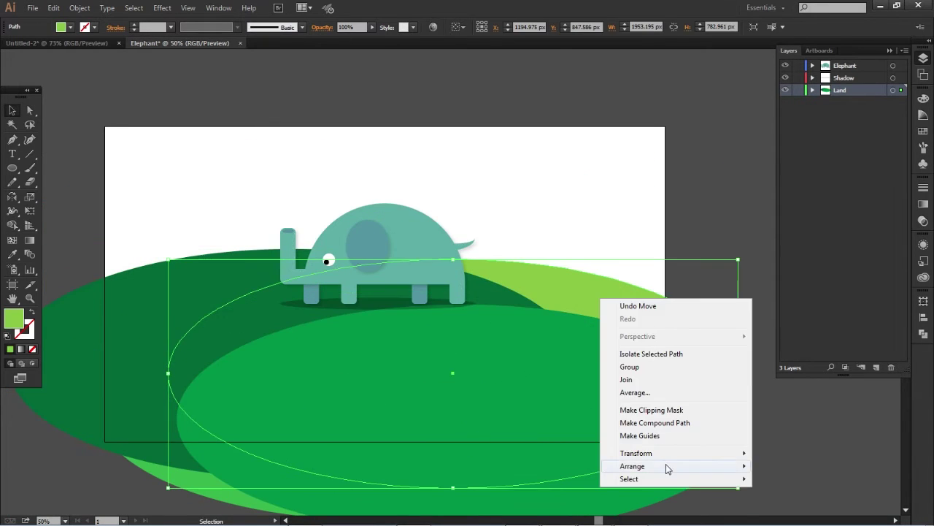
{"action": "left_click", "coordinate": [781, 469]}
{"action": "right_click", "coordinate": [189, 294]}
{"action": "left_click", "coordinate": [372, 454]}
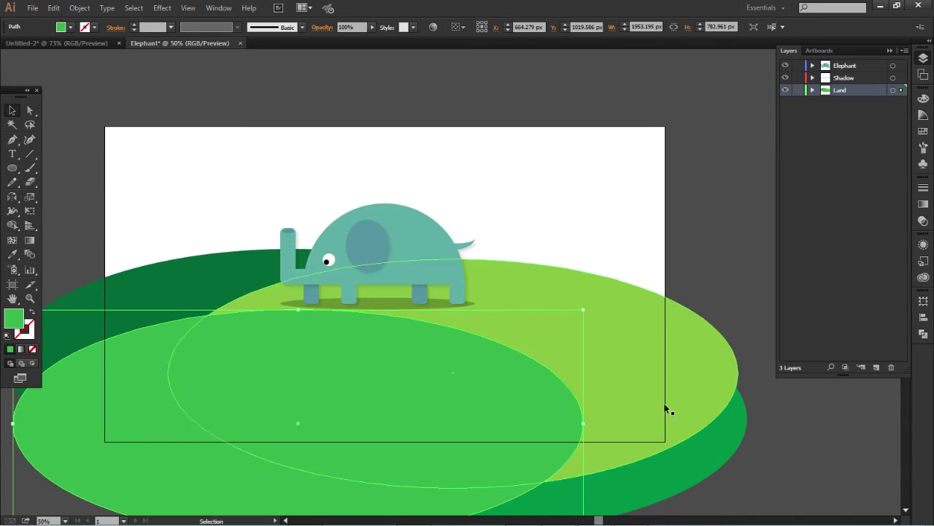
{"action": "left_click", "coordinate": [700, 460]}
{"action": "key", "text": "ctrl+shift+bracketright"}
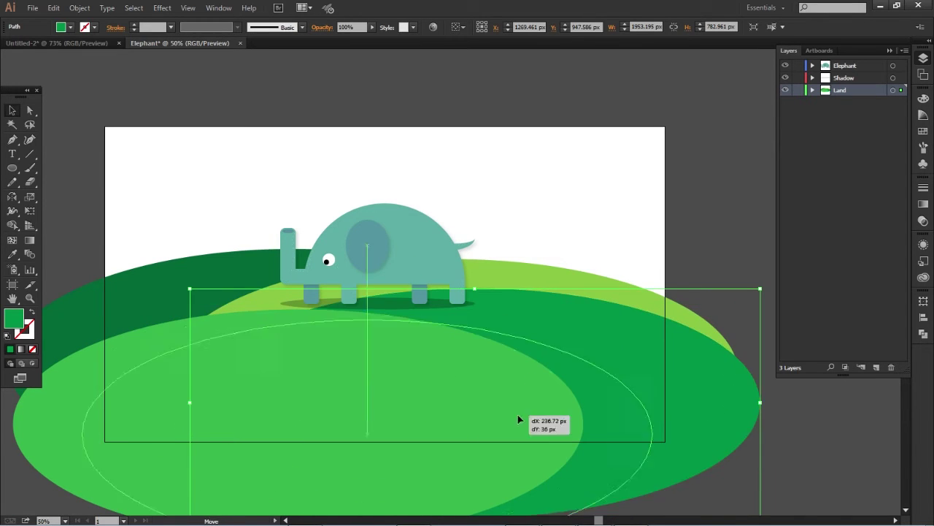
Move and tilt the dark-green and light-green ellipses into position.
{"action": "left_click_drag", "start_coordinate": [611, 350], "coordinate": [408, 277]}
{"action": "left_click_drag", "start_coordinate": [536, 306], "coordinate": [579, 328]}
{"action": "left_click", "coordinate": [194, 275]}
{"action": "left_click_drag", "start_coordinate": [608, 225], "coordinate": [615, 242]}
{"action": "left_click", "coordinate": [730, 343]}
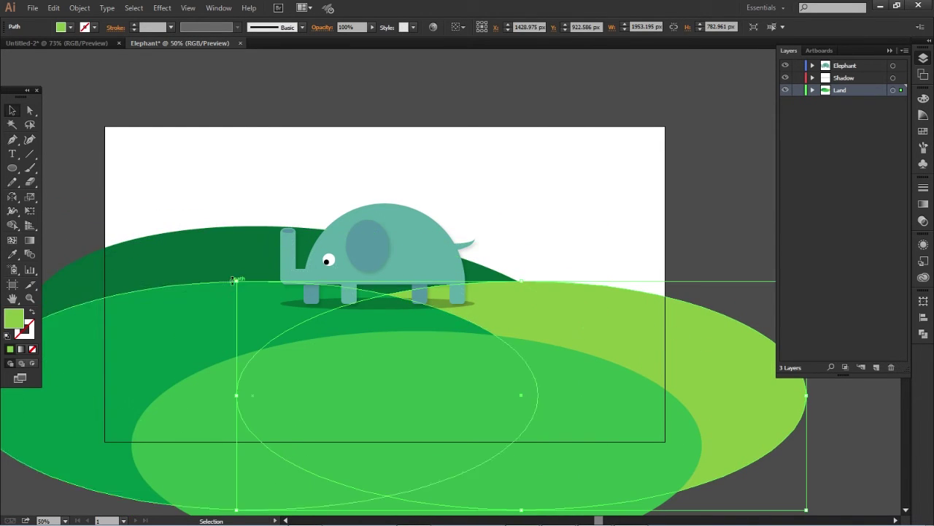
{"action": "left_click_drag", "start_coordinate": [606, 329], "coordinate": [571, 300]}
Narrow, rotate and shift the bright-green ellipse left and up.
{"action": "left_click", "coordinate": [512, 439]}
{"action": "left_click_drag", "start_coordinate": [701, 395], "coordinate": [538, 395]}
{"action": "left_click_drag", "start_coordinate": [248, 360], "coordinate": [213, 322]}
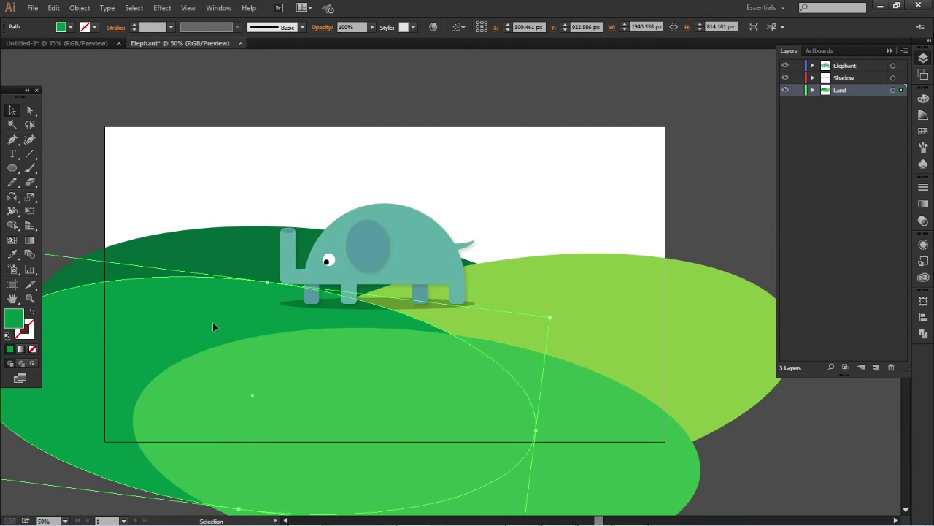
{"action": "left_click_drag", "start_coordinate": [409, 416], "coordinate": [329, 385]}
{"action": "mouse_move", "coordinate": [620, 324]}
{"action": "left_mouse_down"}
{"action": "mouse_move", "coordinate": [643, 357]}
{"action": "mouse_move", "coordinate": [663, 318]}
{"action": "left_mouse_up"}
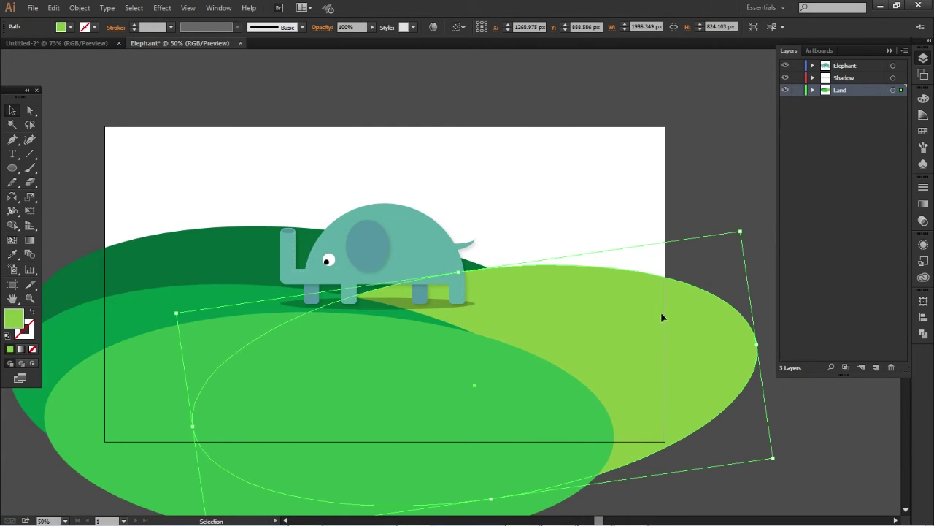
Refine the hills' tilt and shape, shortening the front hill and moving the lime ellipse up-right.
{"action": "left_click", "coordinate": [255, 263]}
{"action": "mouse_move", "coordinate": [255, 263]}
{"action": "left_mouse_down"}
{"action": "mouse_move", "coordinate": [577, 330]}
{"action": "mouse_move", "coordinate": [225, 263]}
{"action": "mouse_move", "coordinate": [594, 304]}
{"action": "mouse_move", "coordinate": [622, 329]}
{"action": "left_mouse_up"}
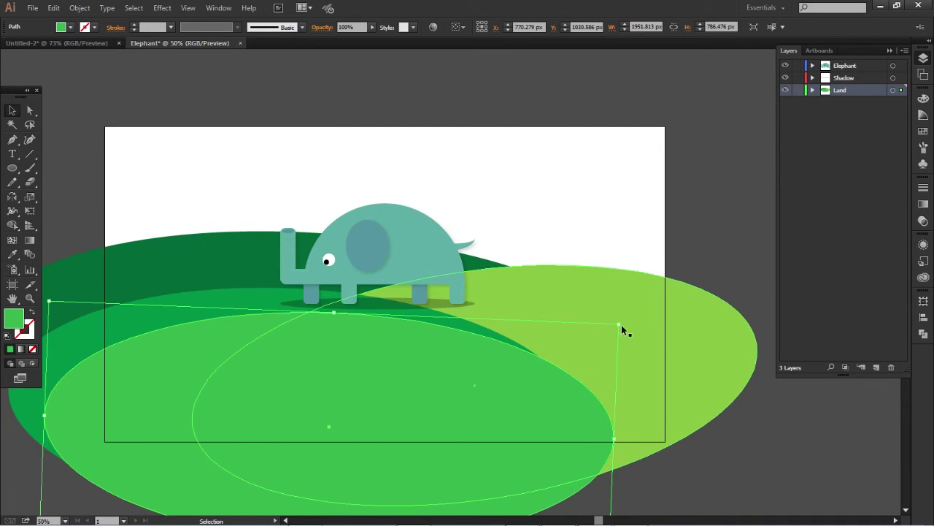
{"action": "left_click_drag", "start_coordinate": [383, 415], "coordinate": [482, 441]}
{"action": "mouse_move", "coordinate": [634, 480]}
{"action": "left_mouse_down"}
{"action": "mouse_move", "coordinate": [647, 476]}
{"action": "mouse_move", "coordinate": [69, 392]}
{"action": "left_mouse_up"}
{"action": "scroll", "coordinate": [401, 338], "scroll_direction": "down", "scroll_amount": 2}
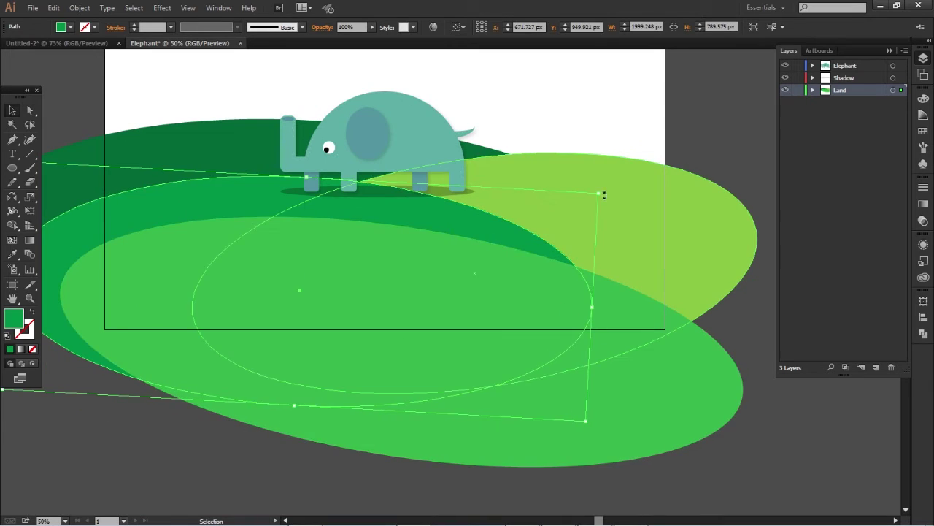
{"action": "left_click_drag", "start_coordinate": [644, 321], "coordinate": [553, 348]}
{"action": "scroll", "coordinate": [536, 380], "scroll_direction": "up", "scroll_amount": 1}
{"action": "left_click_drag", "start_coordinate": [536, 386], "coordinate": [283, 296]}
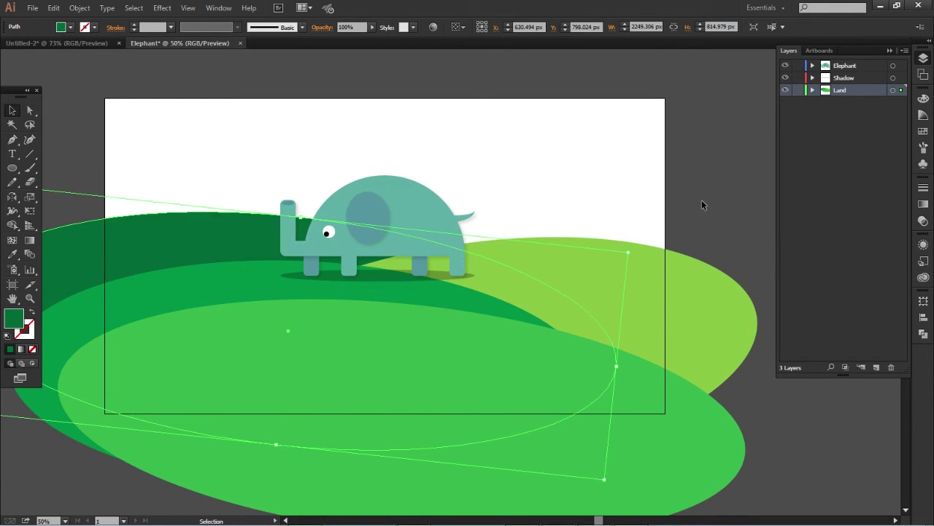
{"action": "left_click_drag", "start_coordinate": [701, 202], "coordinate": [680, 300]}
Copy the elephant and its shadow onto the right hill, shrink it, and move it to its own layer.
{"action": "left_click", "coordinate": [379, 219]}
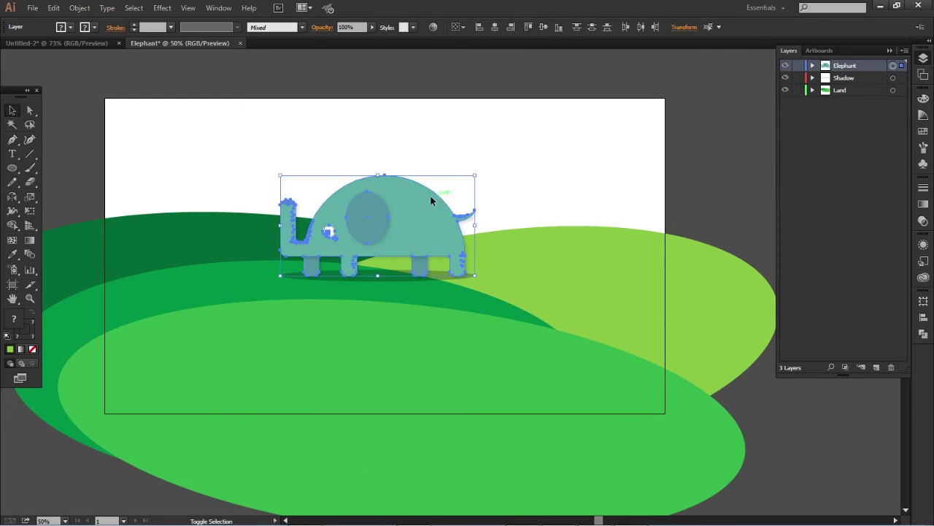
{"action": "key", "text": "ctrl+shift+z"}
{"action": "key", "text": "ctrl+z"}
{"action": "key", "text": "ctrl+shift+z"}
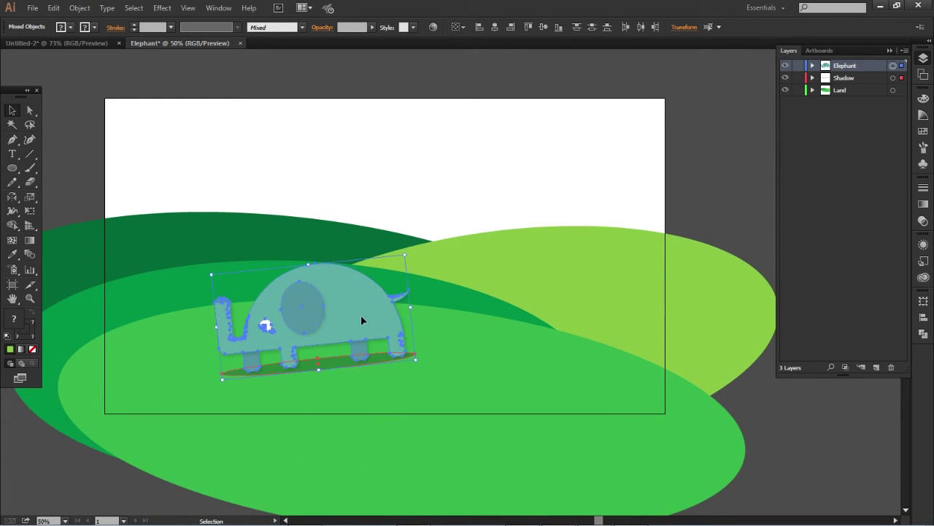
{"action": "left_click_drag", "start_coordinate": [362, 319], "coordinate": [640, 261]}
{"action": "left_click_drag", "start_coordinate": [684, 222], "coordinate": [495, 256]}
{"action": "key", "text": "ctrl+shift+a"}
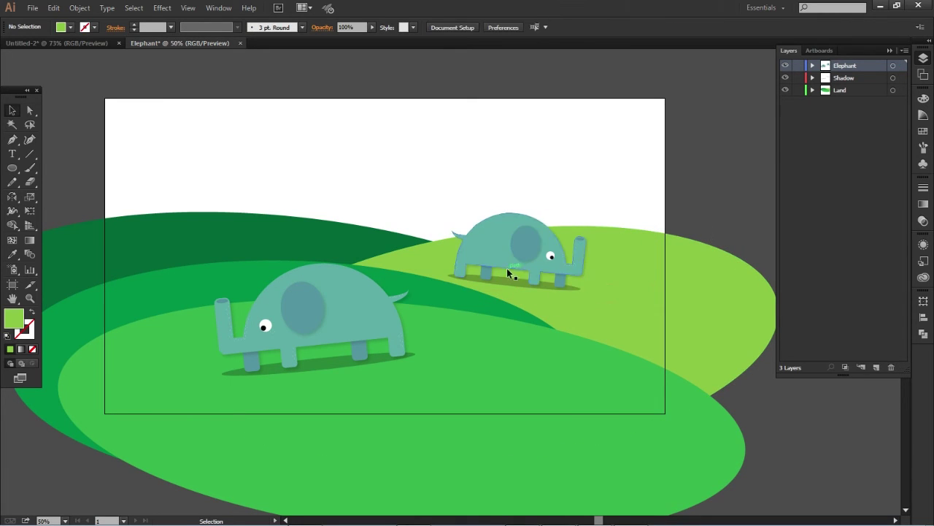
{"action": "key", "text": "ctrl+z"}
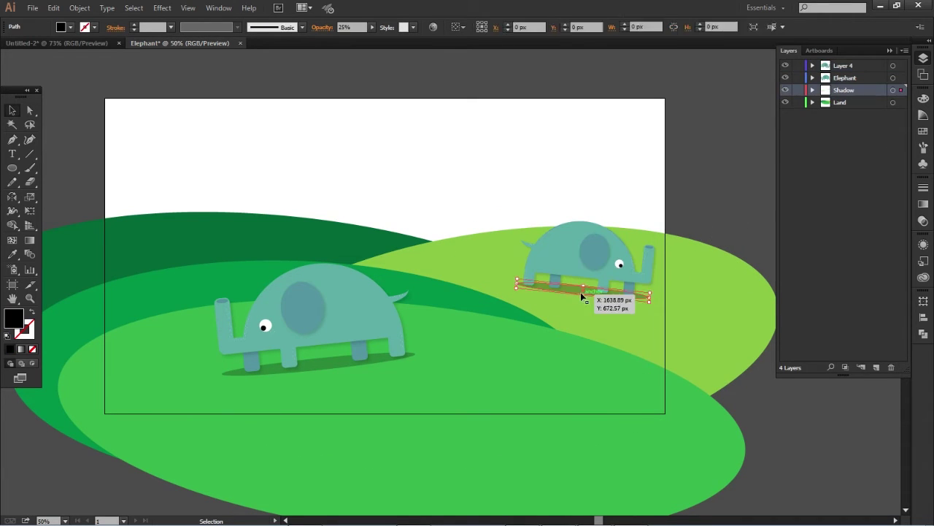
{"action": "left_click_drag", "start_coordinate": [901, 90], "coordinate": [902, 67]}
Move the small elephant onto the light-green hill, then reposition and tilt the hill ellipses.
{"action": "left_click_drag", "start_coordinate": [595, 284], "coordinate": [547, 282]}
{"action": "left_click", "coordinate": [131, 303]}
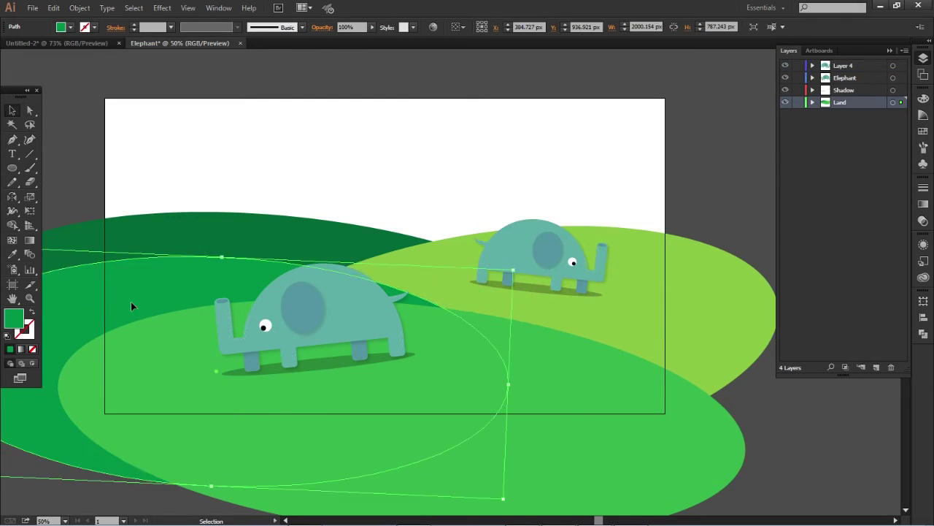
{"action": "left_click_drag", "start_coordinate": [308, 234], "coordinate": [439, 281]}
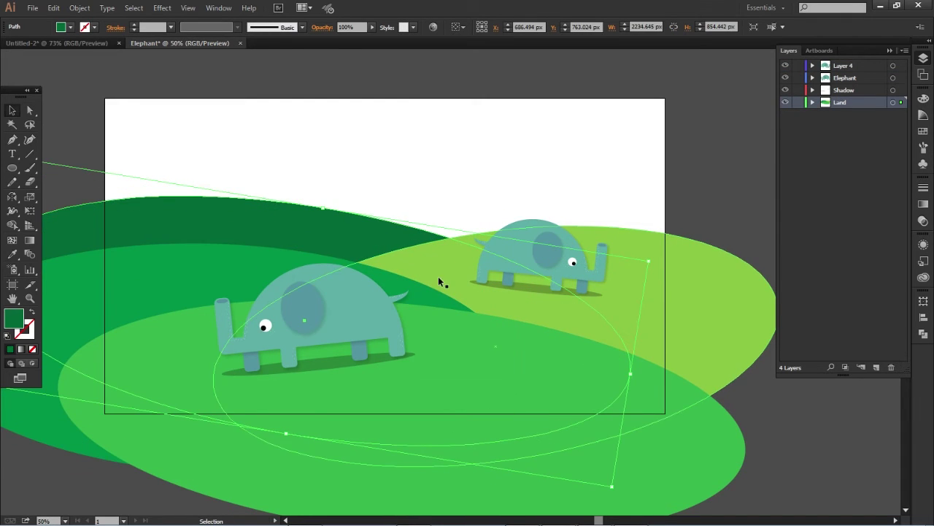
{"action": "mouse_move", "coordinate": [654, 260]}
{"action": "left_mouse_down"}
{"action": "mouse_move", "coordinate": [351, 246]}
{"action": "mouse_move", "coordinate": [620, 254]}
{"action": "mouse_move", "coordinate": [163, 334]}
{"action": "mouse_move", "coordinate": [379, 250]}
{"action": "mouse_move", "coordinate": [314, 255]}
{"action": "mouse_move", "coordinate": [569, 206]}
{"action": "mouse_move", "coordinate": [741, 243]}
{"action": "left_mouse_up"}
{"action": "mouse_move", "coordinate": [670, 202]}
{"action": "left_mouse_down"}
{"action": "mouse_move", "coordinate": [703, 229]}
{"action": "mouse_move", "coordinate": [467, 380]}
{"action": "mouse_move", "coordinate": [567, 382]}
{"action": "mouse_move", "coordinate": [406, 350]}
{"action": "mouse_move", "coordinate": [619, 421]}
{"action": "mouse_move", "coordinate": [483, 392]}
{"action": "mouse_move", "coordinate": [345, 253]}
{"action": "mouse_move", "coordinate": [712, 269]}
{"action": "mouse_move", "coordinate": [706, 288]}
{"action": "left_mouse_up"}
{"action": "left_click_drag", "start_coordinate": [708, 216], "coordinate": [601, 195]}
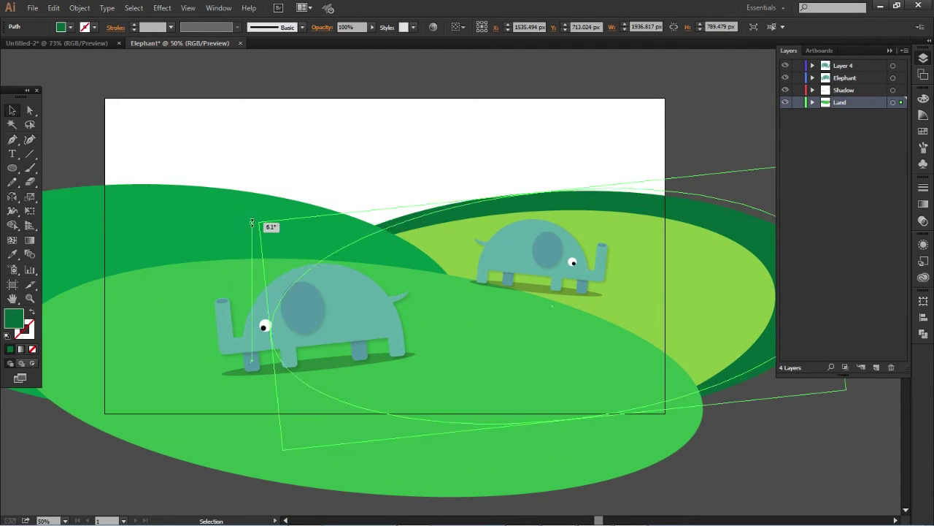
Nudge the small elephant slightly up on its hill.
{"action": "key", "text": "ctrl+shift+a"}
{"action": "scroll", "coordinate": [577, 378], "scroll_direction": "down", "scroll_amount": 1}
{"action": "left_click", "coordinate": [555, 294]}
{"action": "left_click_drag", "start_coordinate": [555, 294], "coordinate": [562, 276]}
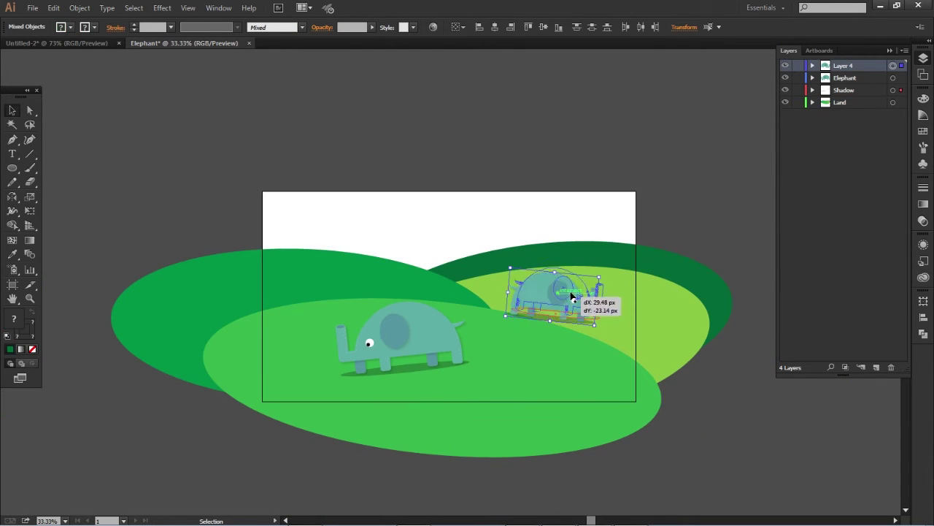
{"action": "left_click", "coordinate": [684, 207]}
{"action": "left_click", "coordinate": [892, 78]}
{"action": "left_click", "coordinate": [424, 343]}
{"action": "left_click", "coordinate": [705, 177]}
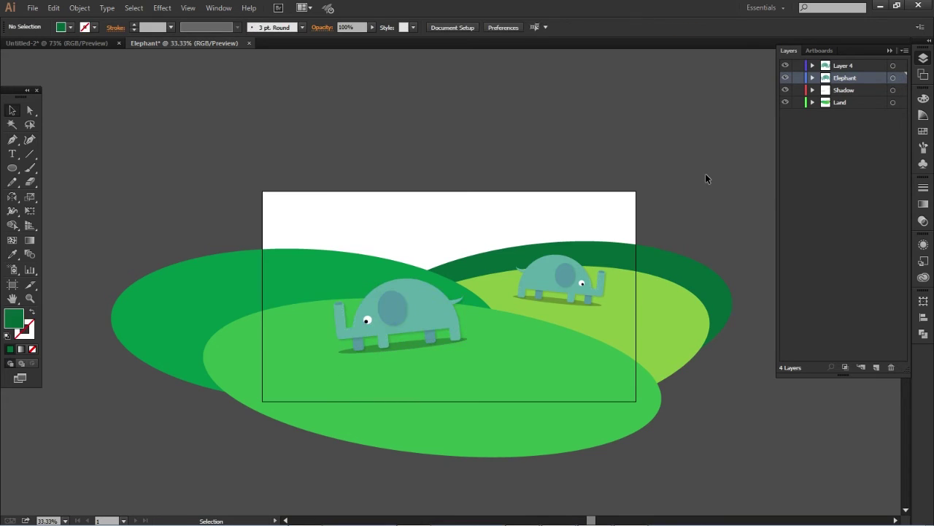
Try rotating the dark-green back hill about 11 degrees and shifting it left, then undo.
{"action": "key", "text": "ctrl+equal"}
{"action": "key", "text": "ctrl+a"}
{"action": "left_click", "coordinate": [748, 153]}
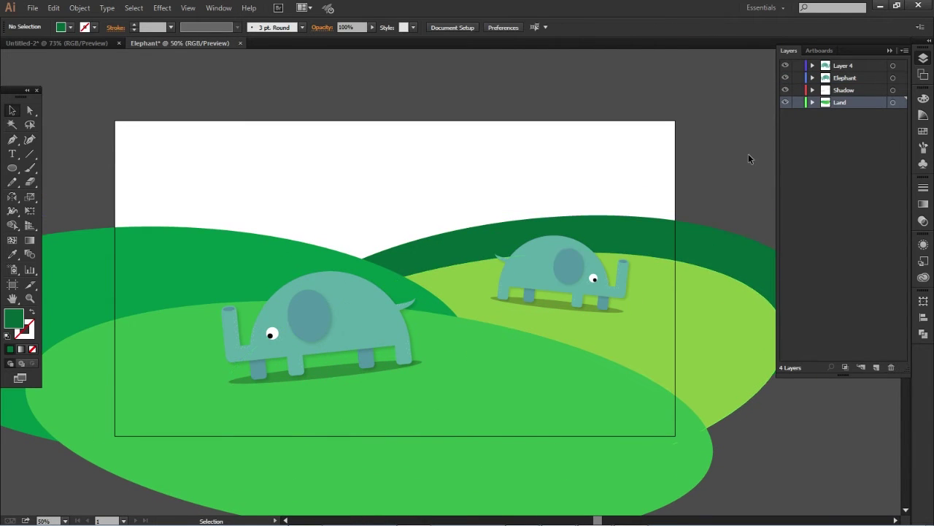
{"action": "left_click", "coordinate": [678, 240]}
{"action": "left_click_drag", "start_coordinate": [236, 232], "coordinate": [309, 170]}
{"action": "left_click_drag", "start_coordinate": [509, 231], "coordinate": [438, 261]}
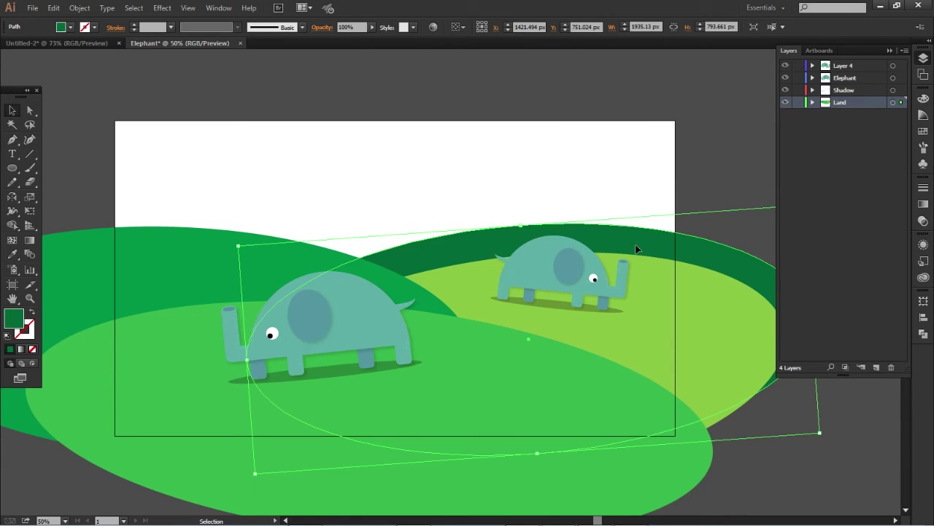
{"action": "key", "text": "ctrl+z"}
{"action": "key", "text": "ctrl+z"}
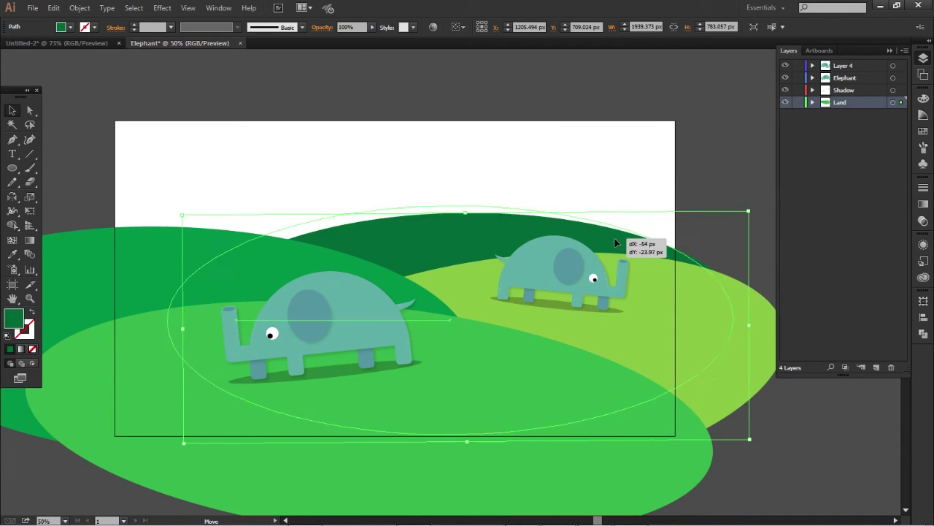
{"action": "key", "text": "ctrl+shift+a"}
Move and tilt the light-green hill.
{"action": "left_click_drag", "start_coordinate": [720, 317], "coordinate": [704, 329]}
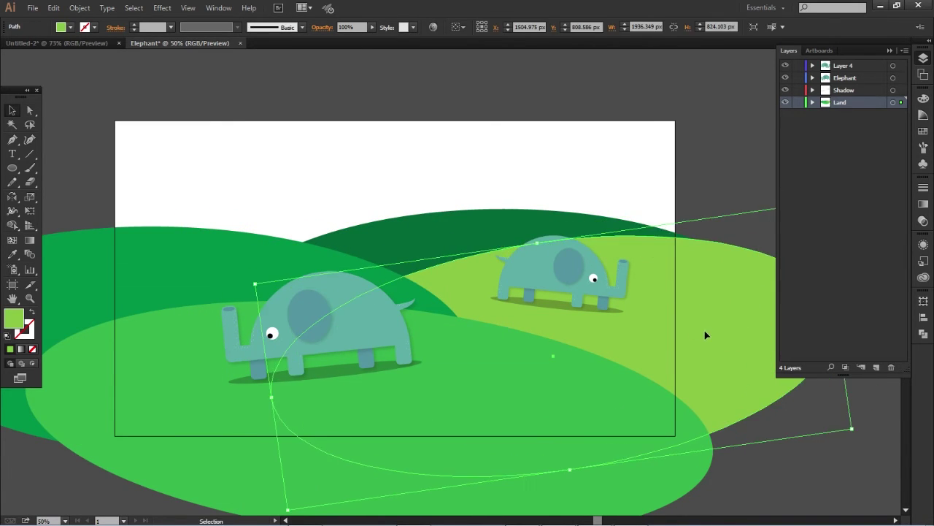
{"action": "key", "text": "ctrl+shift+a"}
{"action": "key", "text": "ctrl+minus"}
{"action": "left_click_drag", "start_coordinate": [638, 178], "coordinate": [633, 177]}
{"action": "left_click", "coordinate": [411, 382]}
{"action": "key", "text": "ctrl+shift+a"}
{"action": "left_click", "coordinate": [599, 326]}
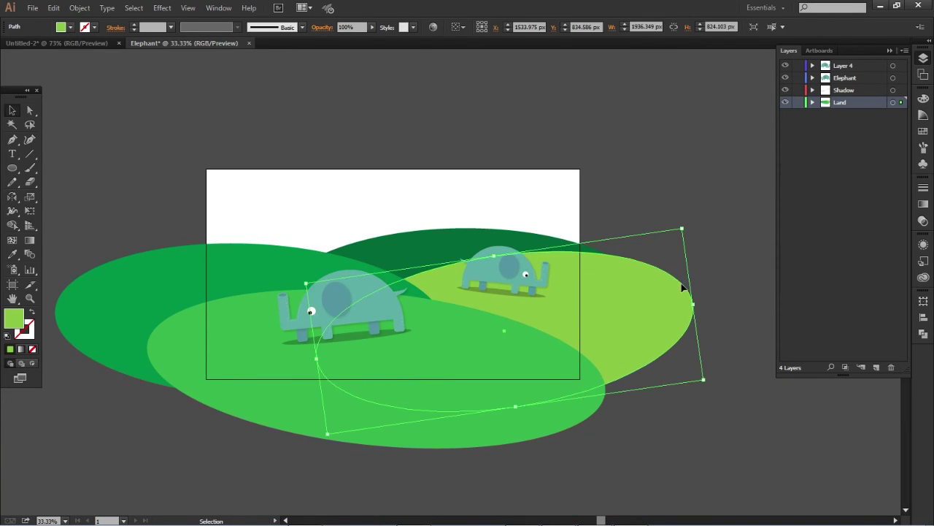
Shift all hills about 15 px left and narrow the left dark-green hill.
{"action": "key", "text": "ctrl+a"}
{"action": "left_click_drag", "start_coordinate": [396, 259], "coordinate": [384, 258]}
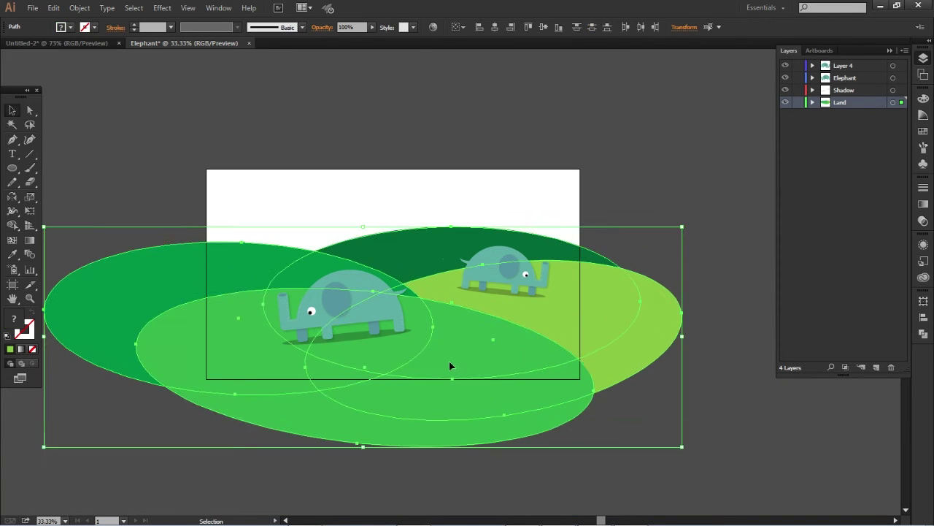
{"action": "key", "text": "ctrl+shift+a"}
{"action": "left_click", "coordinate": [73, 314]}
{"action": "left_click_drag", "start_coordinate": [44, 313], "coordinate": [108, 314]}
{"action": "left_click", "coordinate": [717, 263]}
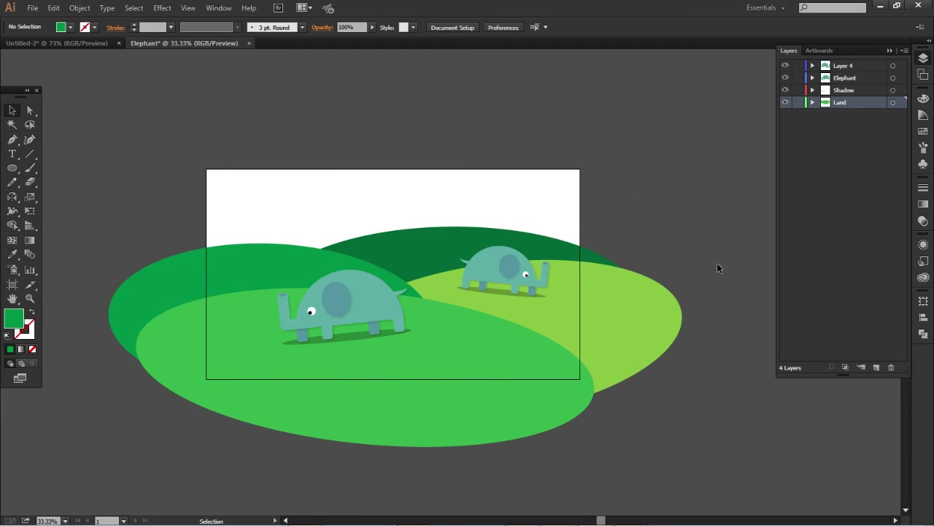
On a new layer, draw an artboard-sized rectangle filled pale cyan R112 G221 B238.
{"action": "left_click", "coordinate": [846, 367]}
{"action": "left_click_drag", "start_coordinate": [206, 169], "coordinate": [580, 379]}
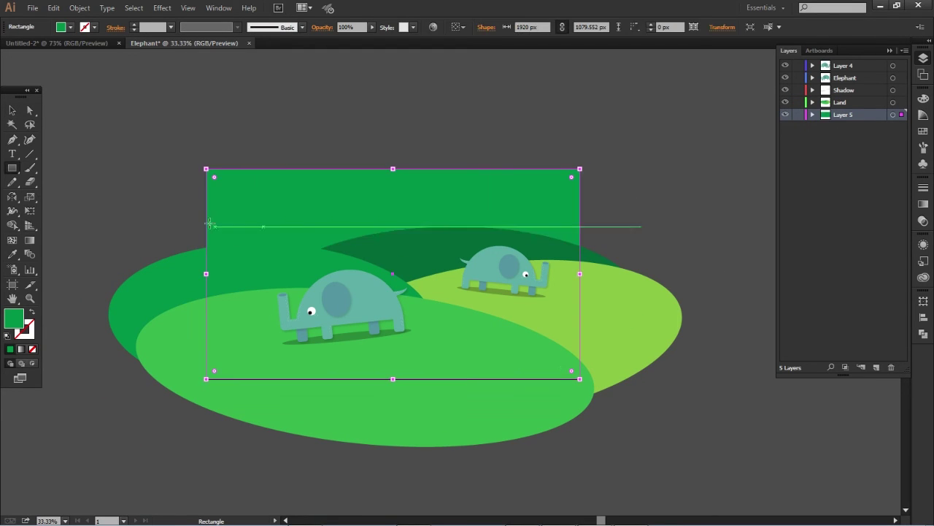
{"action": "left_click", "coordinate": [70, 28]}
{"action": "left_click", "coordinate": [82, 56]}
{"action": "double_click", "coordinate": [83, 56]}
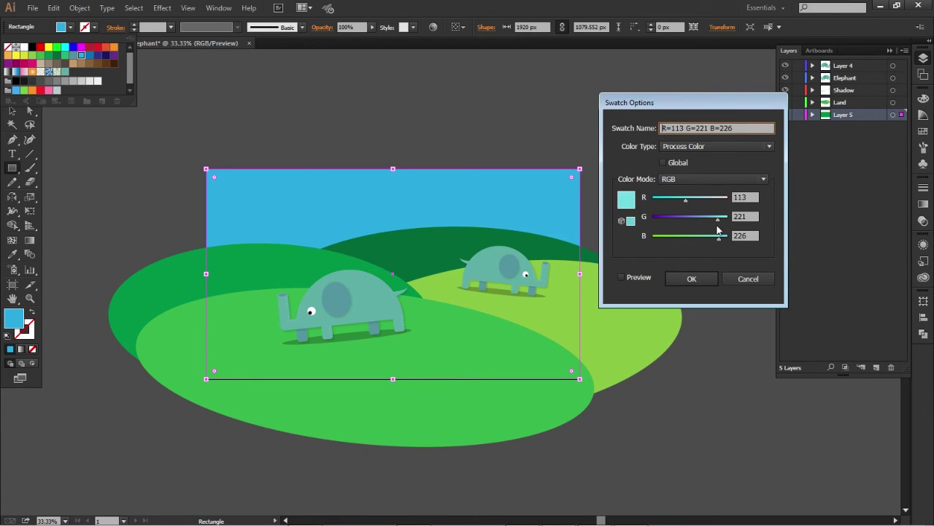
{"action": "left_click", "coordinate": [622, 278]}
{"action": "left_click_drag", "start_coordinate": [685, 200], "coordinate": [689, 203]}
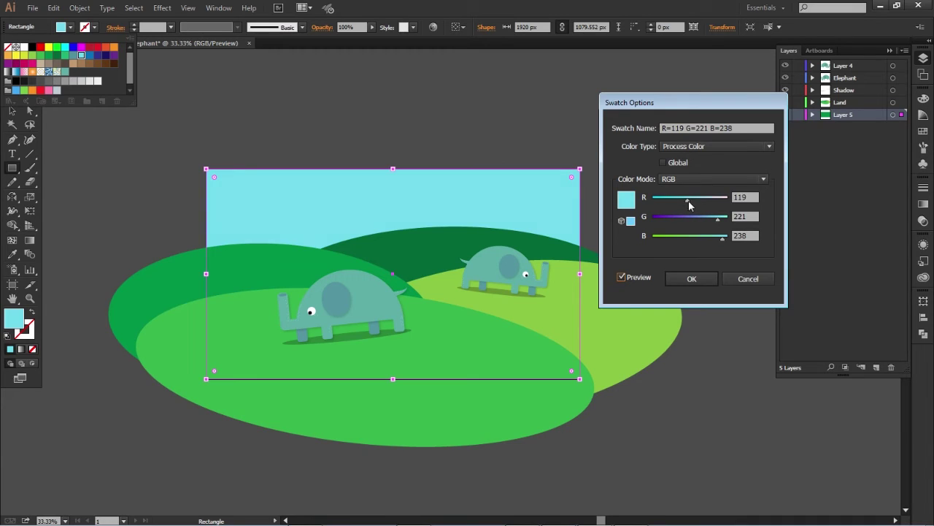
{"action": "left_click", "coordinate": [694, 277]}
{"action": "key", "text": "ctrl+shift+a"}
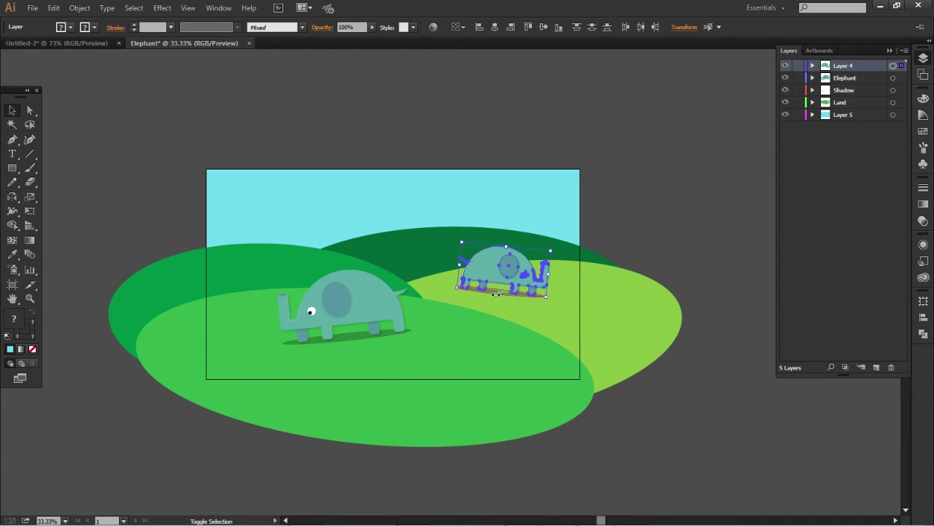
Move the small elephant slightly left and the large elephant right and down.
{"action": "left_click_drag", "start_coordinate": [478, 267], "coordinate": [477, 267]}
{"action": "left_click", "coordinate": [676, 220]}
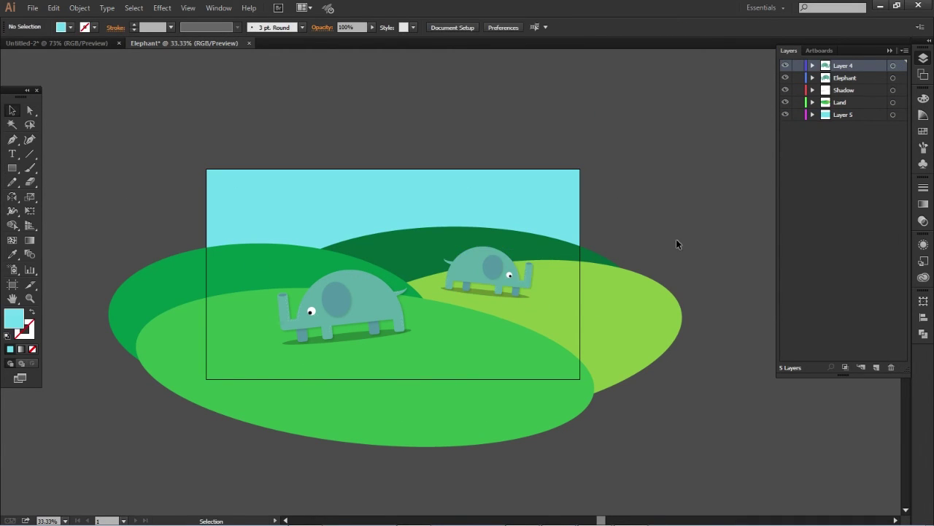
{"action": "left_click_drag", "start_coordinate": [357, 346], "coordinate": [449, 324]}
{"action": "left_click", "coordinate": [638, 190]}
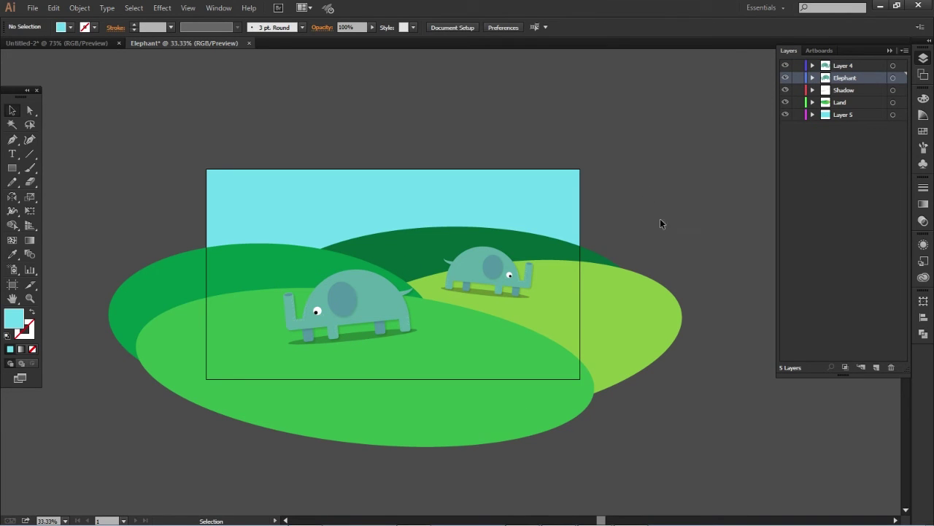
Lower the hills and elephants about 20 px, then drop the left hill about 38 px.
{"action": "left_click", "coordinate": [893, 115]}
{"action": "key", "text": "ctrl+2"}
{"action": "key", "text": "ctrl+a"}
{"action": "left_click_drag", "start_coordinate": [413, 256], "coordinate": [411, 270]}
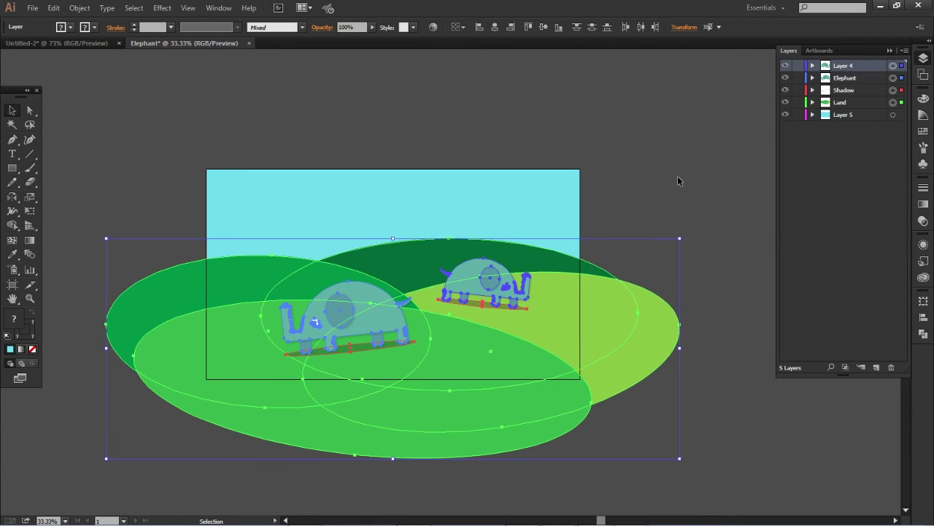
{"action": "left_click", "coordinate": [678, 181]}
{"action": "left_click", "coordinate": [417, 258]}
{"action": "left_click", "coordinate": [645, 209]}
{"action": "mouse_move", "coordinate": [244, 275]}
{"action": "left_mouse_down"}
{"action": "mouse_move", "coordinate": [244, 284]}
{"action": "mouse_move", "coordinate": [260, 284]}
{"action": "left_mouse_up"}
{"action": "left_click", "coordinate": [665, 221]}
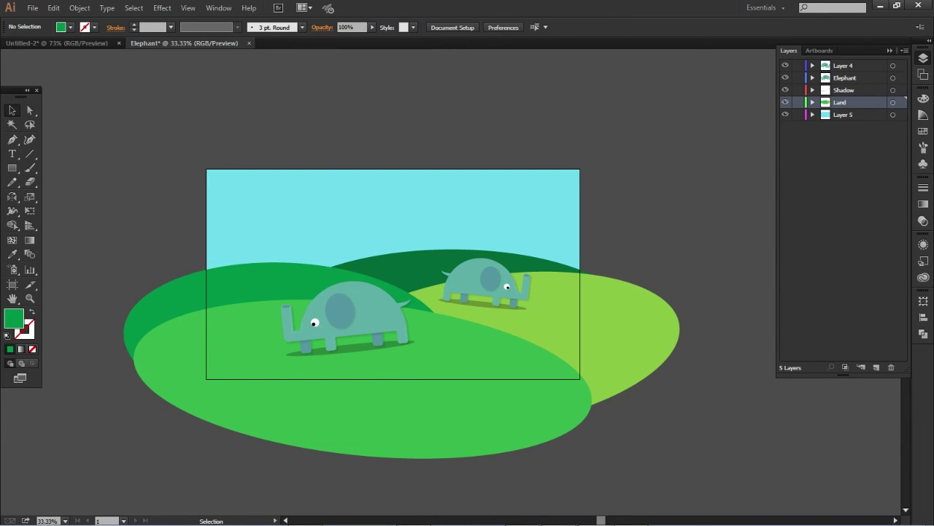
Widen and rotate the green hill and send it behind the yellow-green hill.
{"action": "left_click", "coordinate": [601, 303]}
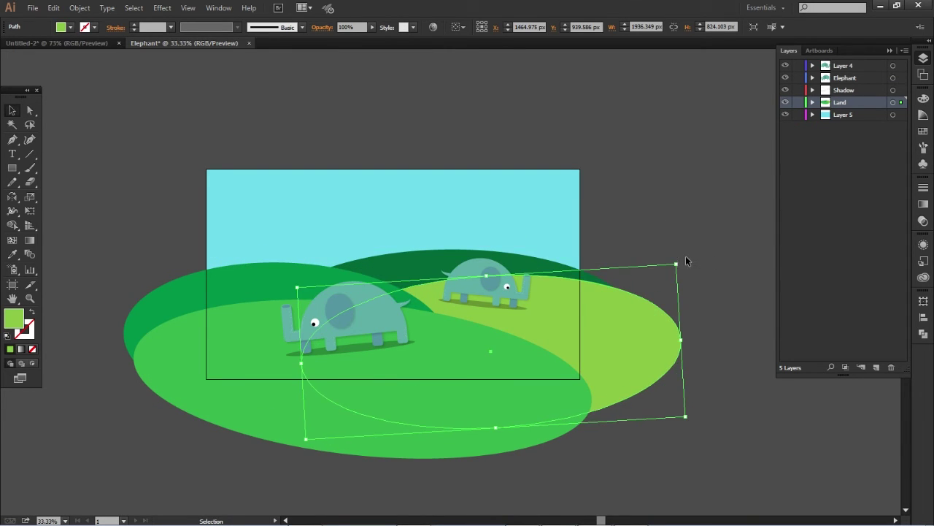
{"action": "left_click", "coordinate": [422, 268]}
{"action": "left_click_drag", "start_coordinate": [644, 244], "coordinate": [560, 268]}
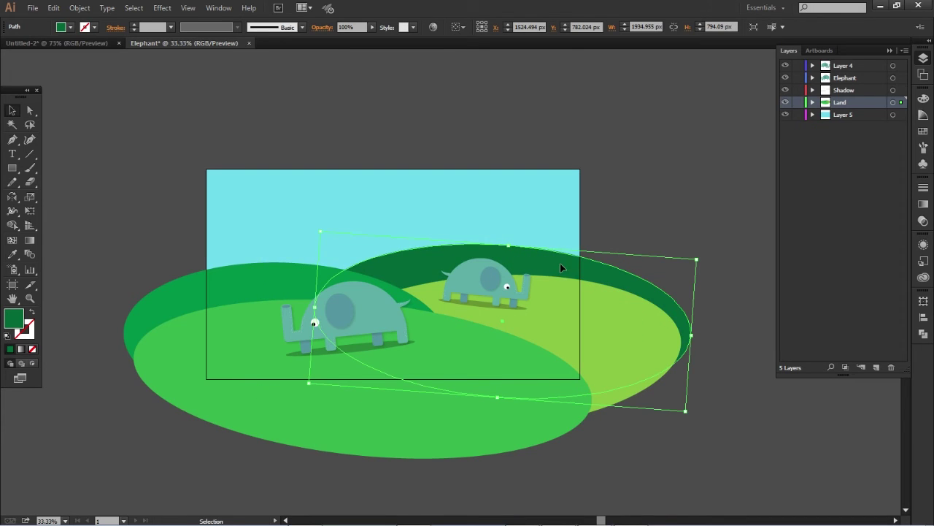
{"action": "key", "text": "ctrl+z"}
{"action": "key", "text": "ctrl+z"}
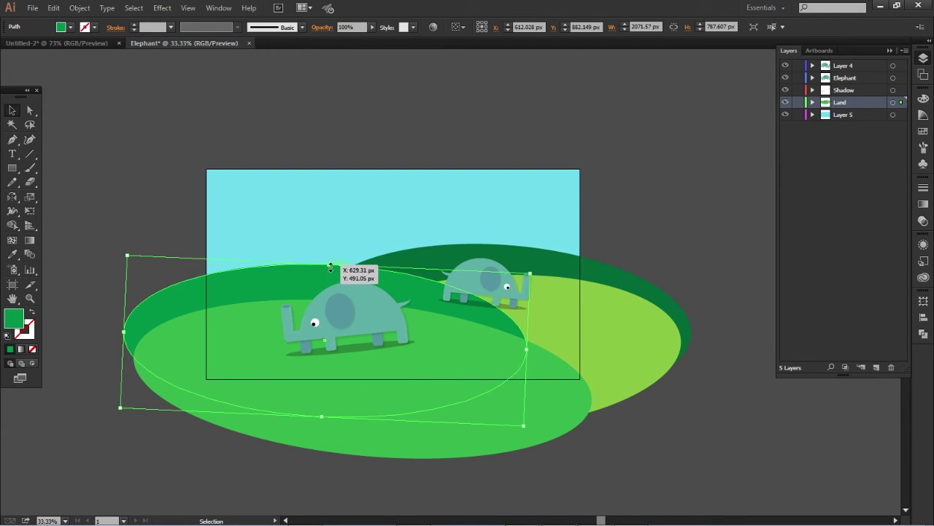
{"action": "left_click_drag", "start_coordinate": [331, 267], "coordinate": [321, 277]}
{"action": "left_click_drag", "start_coordinate": [129, 244], "coordinate": [146, 219]}
{"action": "left_click_drag", "start_coordinate": [269, 278], "coordinate": [279, 269]}
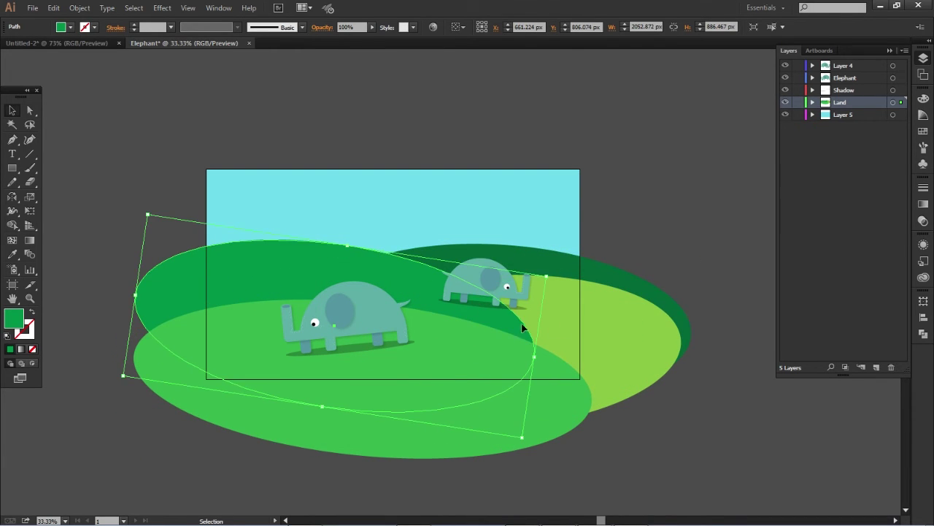
{"action": "right_click", "coordinate": [281, 259]}
{"action": "left_click", "coordinate": [503, 453]}
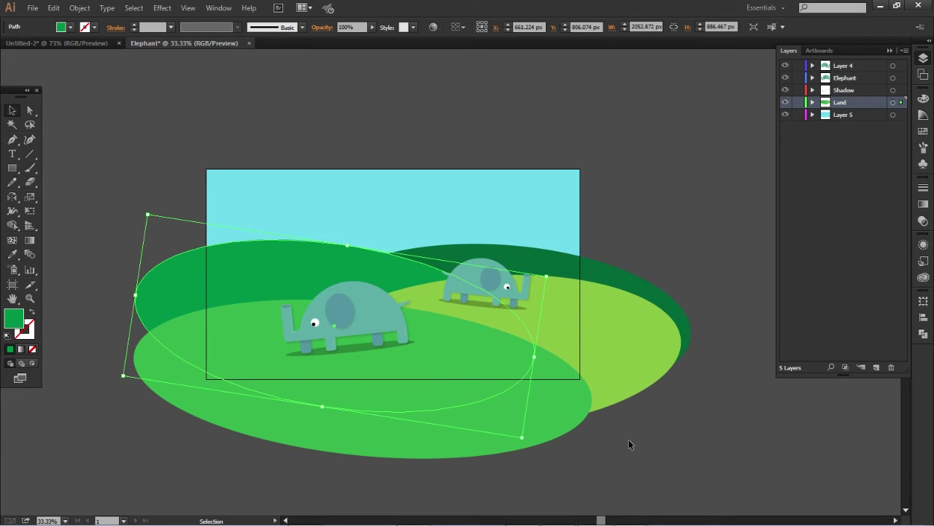
{"action": "key", "text": "ctrl+z"}
{"action": "key", "text": "ctrl+z"}
{"action": "key", "text": "ctrl+z"}
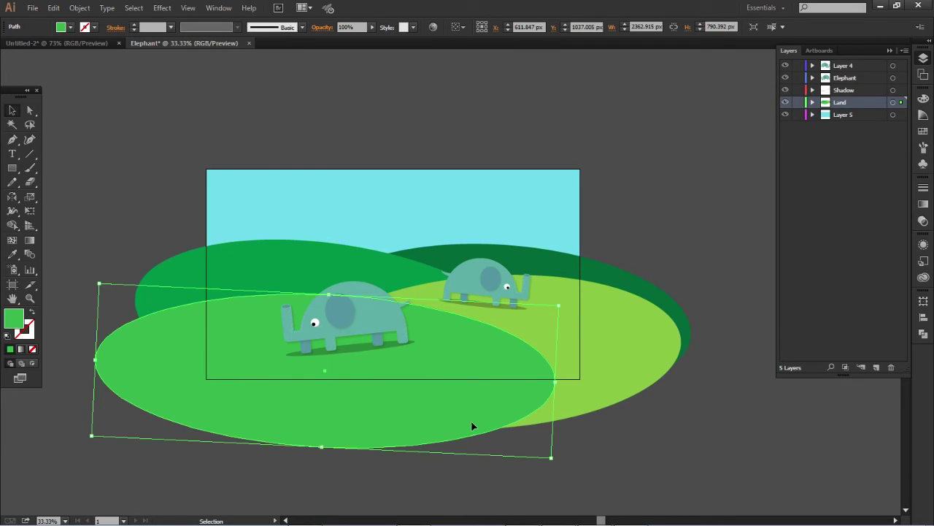
Move the small elephant onto the yellow-green hill and adjust the big elephant with its shadow.
{"action": "left_click", "coordinate": [526, 409]}
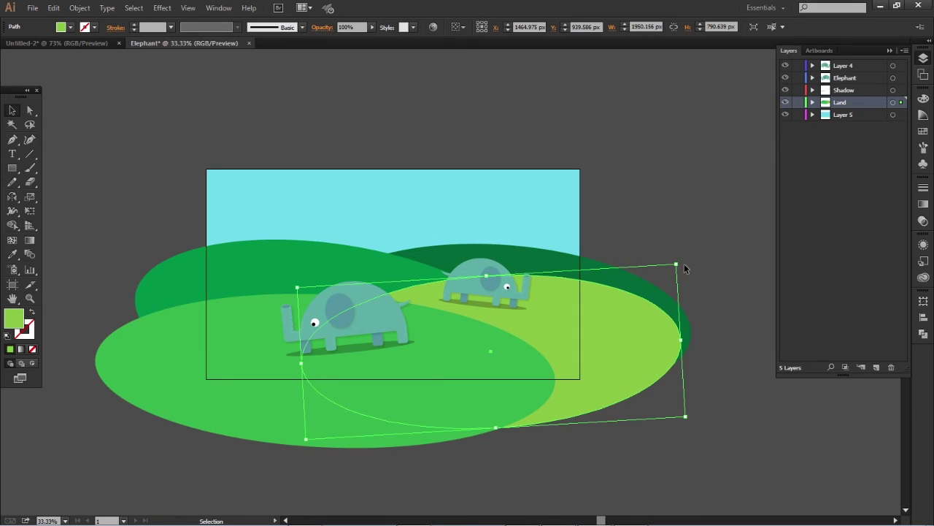
{"action": "left_click", "coordinate": [893, 65]}
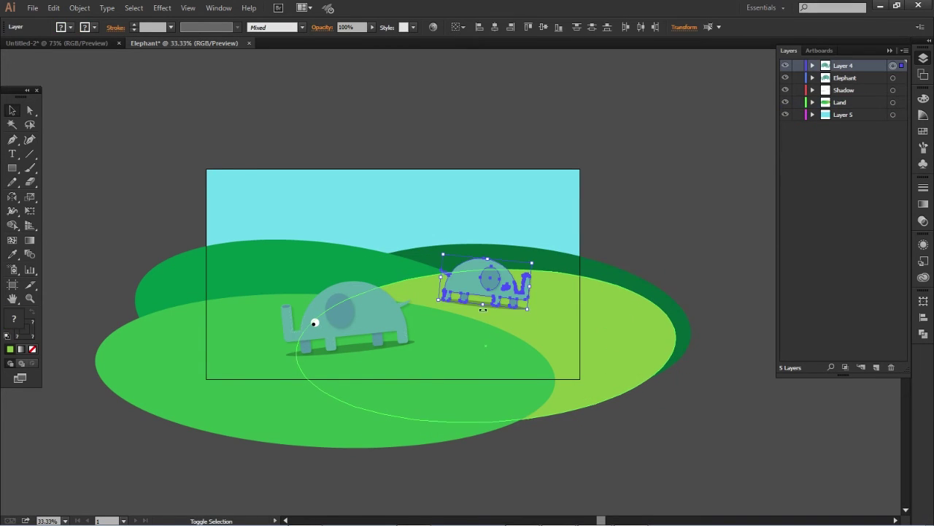
{"action": "left_click_drag", "start_coordinate": [495, 263], "coordinate": [502, 258]}
{"action": "left_click", "coordinate": [675, 255]}
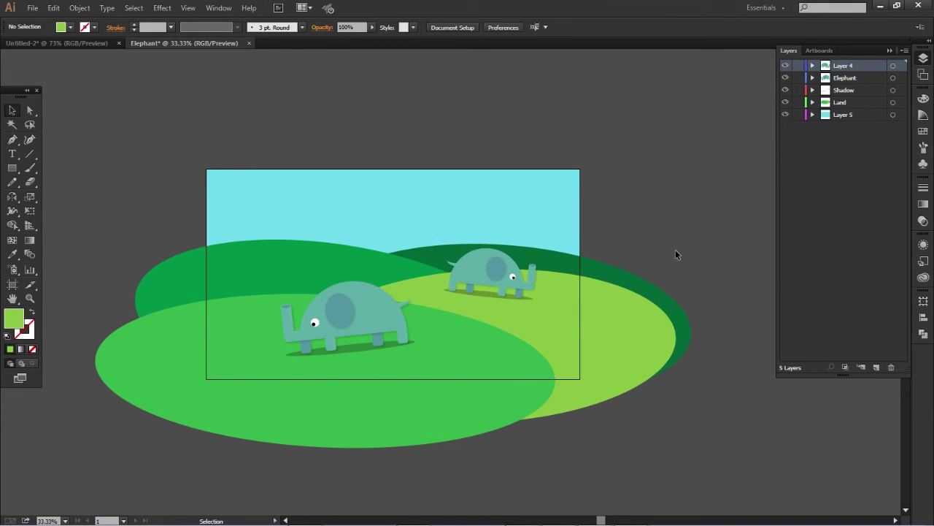
{"action": "left_click", "coordinate": [360, 350]}
{"action": "left_click_drag", "start_coordinate": [357, 318], "coordinate": [357, 318]}
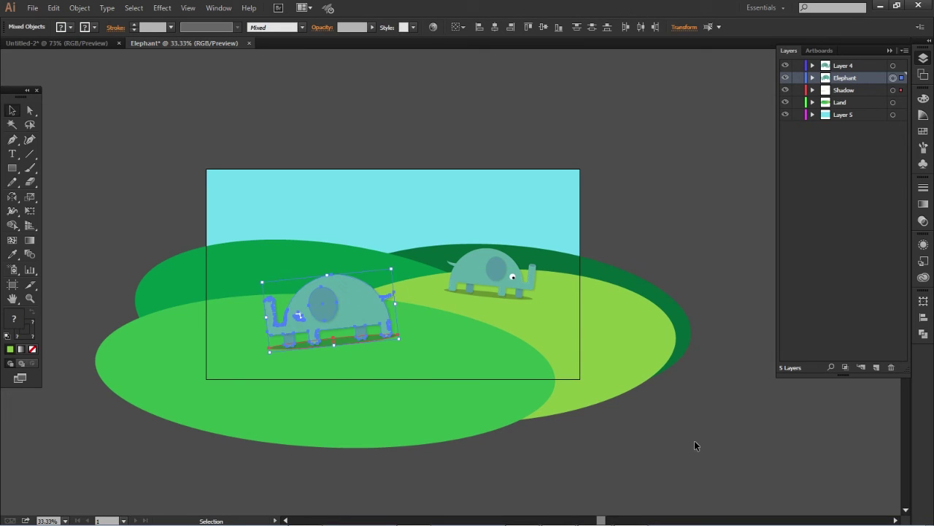
{"action": "left_click", "coordinate": [695, 441]}
{"action": "left_click", "coordinate": [893, 78]}
{"action": "left_click", "coordinate": [701, 235]}
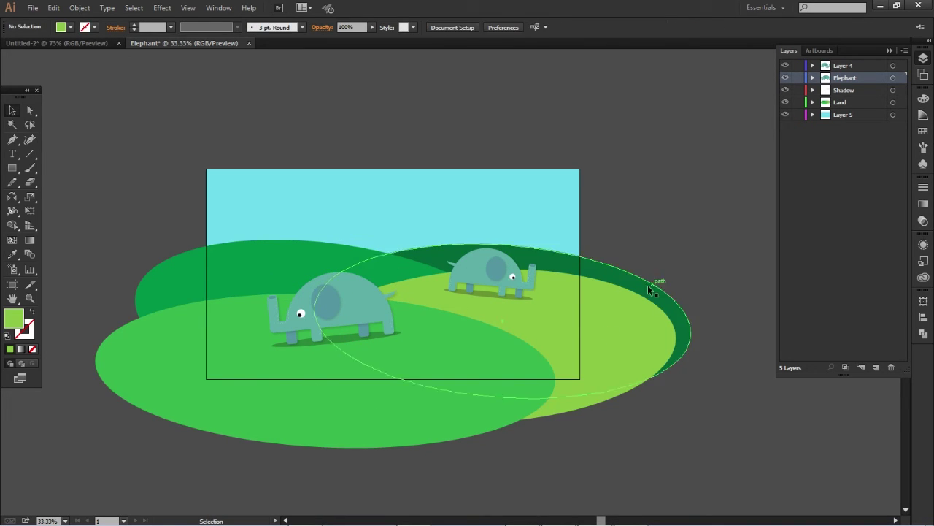
Move all land and elephant artwork about 16 px down.
{"action": "left_click", "coordinate": [845, 102]}
{"action": "key", "text": "ctrl+a"}
{"action": "left_click_drag", "start_coordinate": [434, 334], "coordinate": [431, 339]}
{"action": "left_click", "coordinate": [675, 187]}
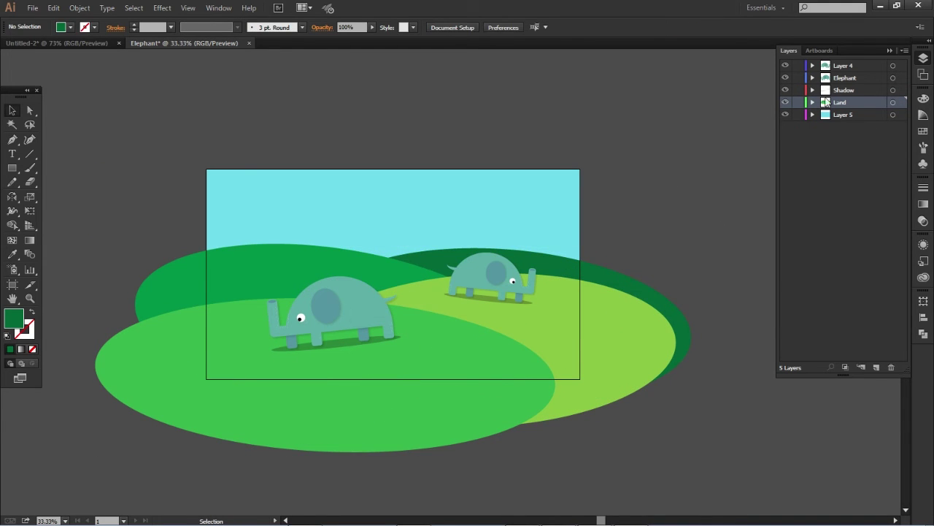
Rename Layer 5 to 'Sky'.
{"action": "left_click", "coordinate": [847, 114]}
{"action": "double_click", "coordinate": [845, 127]}
{"action": "type", "text": "Sky"}
{"action": "key", "text": "Return"}
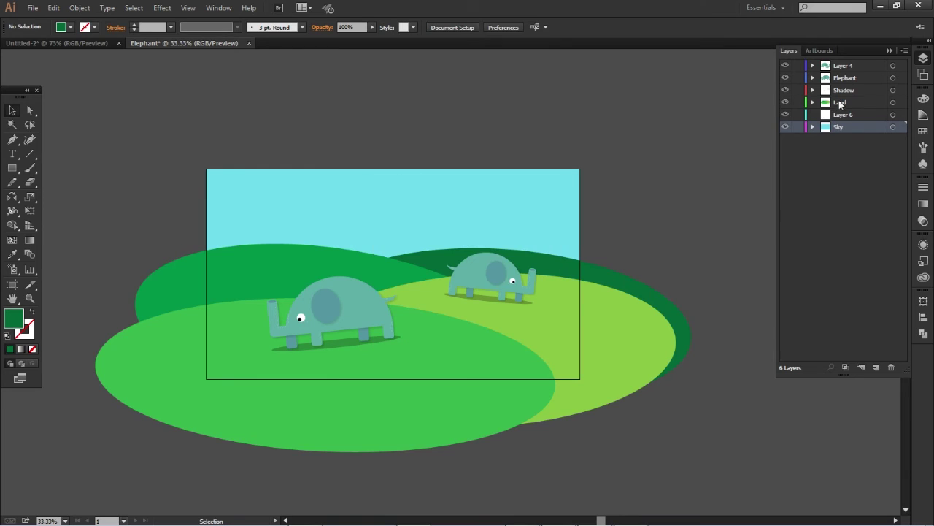
Draw the first white-filled circle for a cloud.
{"action": "left_click_drag", "start_coordinate": [12, 168], "coordinate": [71, 194]}
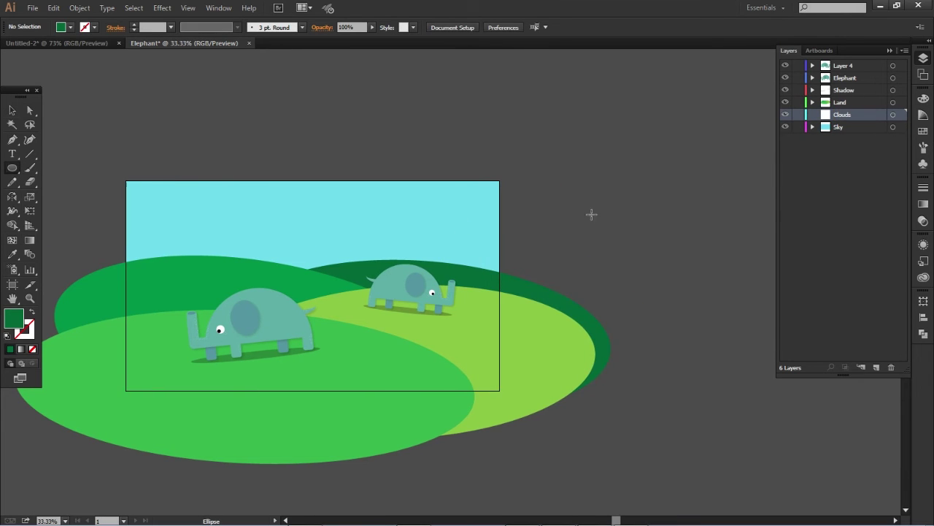
{"action": "left_click_drag", "start_coordinate": [600, 133], "coordinate": [658, 191]}
{"action": "left_click", "coordinate": [70, 27]}
{"action": "left_click", "coordinate": [95, 81]}
{"action": "left_click_drag", "start_coordinate": [552, 144], "coordinate": [410, 161]}
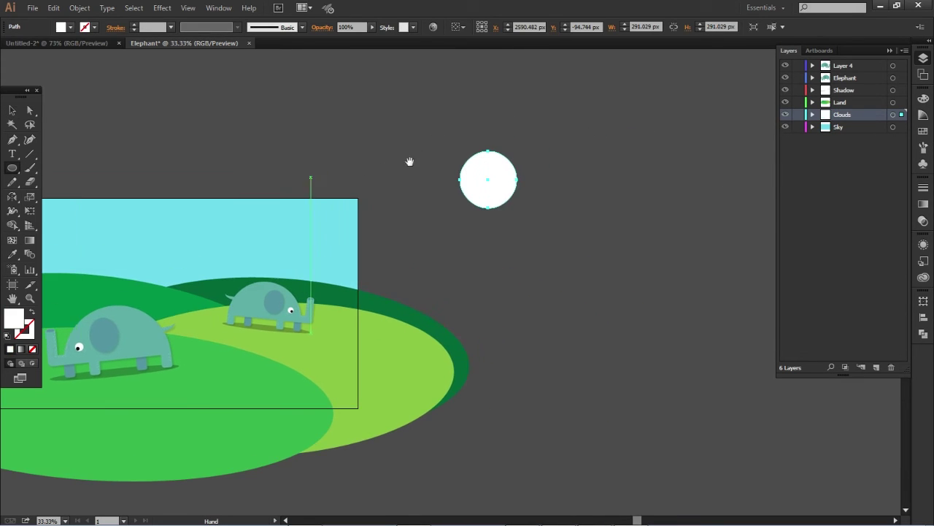
Add two resized copies so three circles of different sizes overlap as a cloud.
{"action": "left_click_drag", "start_coordinate": [488, 196], "coordinate": [549, 195]}
{"action": "left_click_drag", "start_coordinate": [577, 152], "coordinate": [573, 158]}
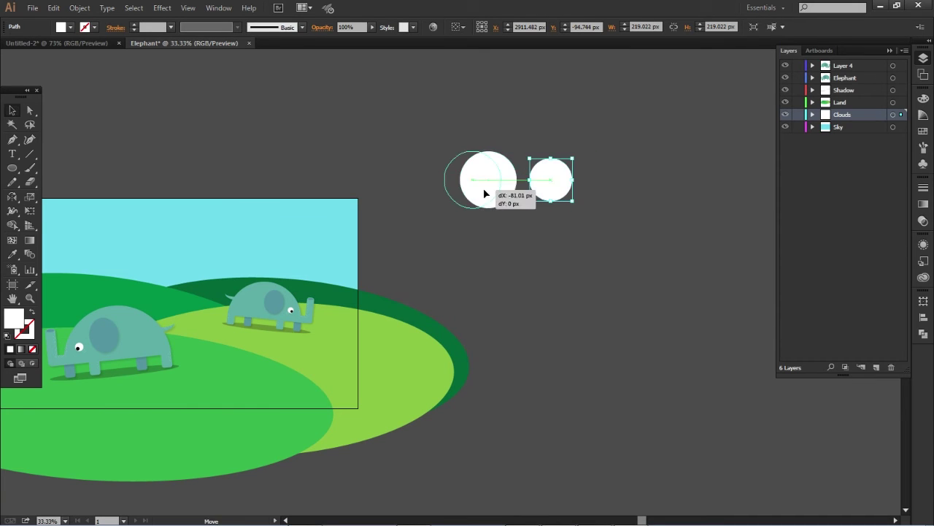
{"action": "left_click_drag", "start_coordinate": [484, 193], "coordinate": [474, 193]}
{"action": "left_click_drag", "start_coordinate": [547, 196], "coordinate": [504, 195]}
{"action": "left_click_drag", "start_coordinate": [542, 148], "coordinate": [545, 136]}
{"action": "left_click_drag", "start_coordinate": [515, 164], "coordinate": [513, 158]}
Align the circles' bottom edges and draw a horizontal line beneath them.
{"action": "key", "text": "ctrl+a"}
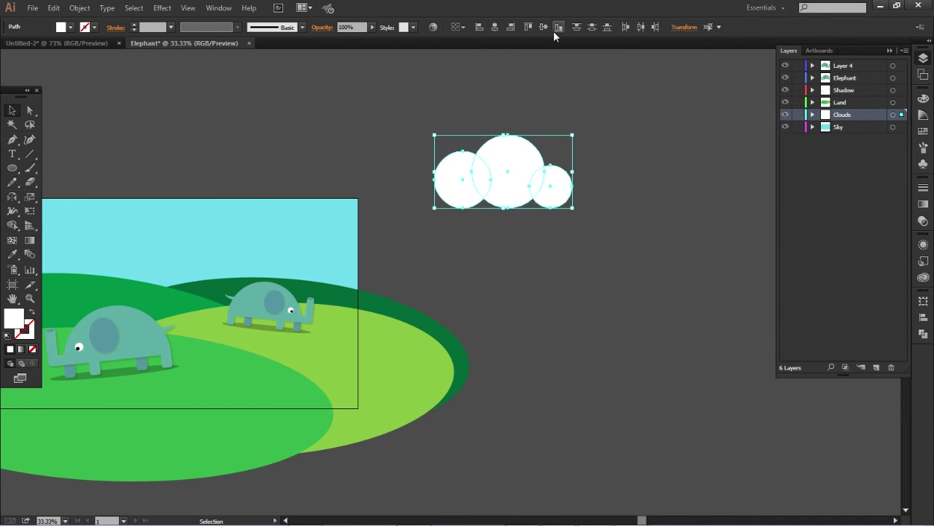
{"action": "left_click", "coordinate": [553, 31]}
{"action": "key", "text": "ctrl+z"}
{"action": "left_click", "coordinate": [602, 181]}
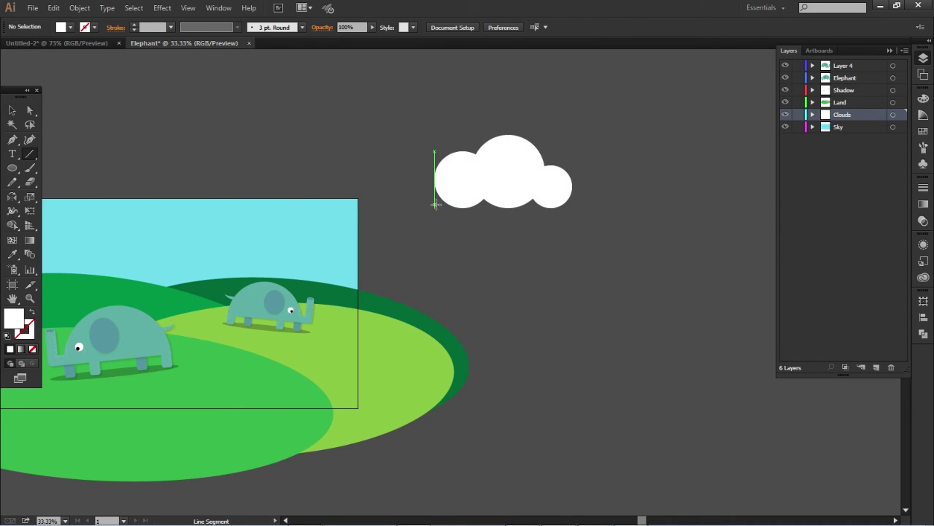
{"action": "left_click_drag", "start_coordinate": [572, 205], "coordinate": [431, 207]}
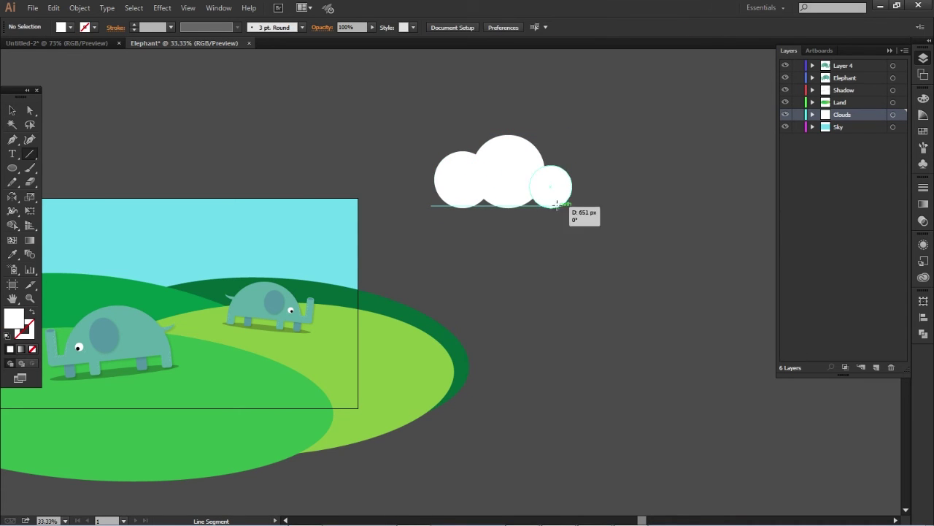
{"action": "left_click_drag", "start_coordinate": [557, 205], "coordinate": [596, 206]}
{"action": "key", "text": "v"}
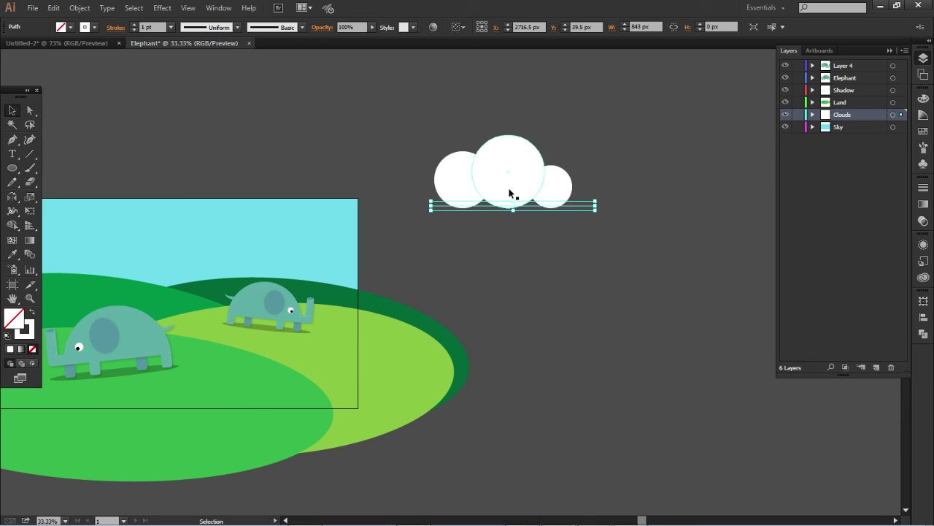
Nudge the circles onto the base line and select the whole cloud with its line.
{"action": "left_click_drag", "start_coordinate": [567, 180], "coordinate": [570, 181]}
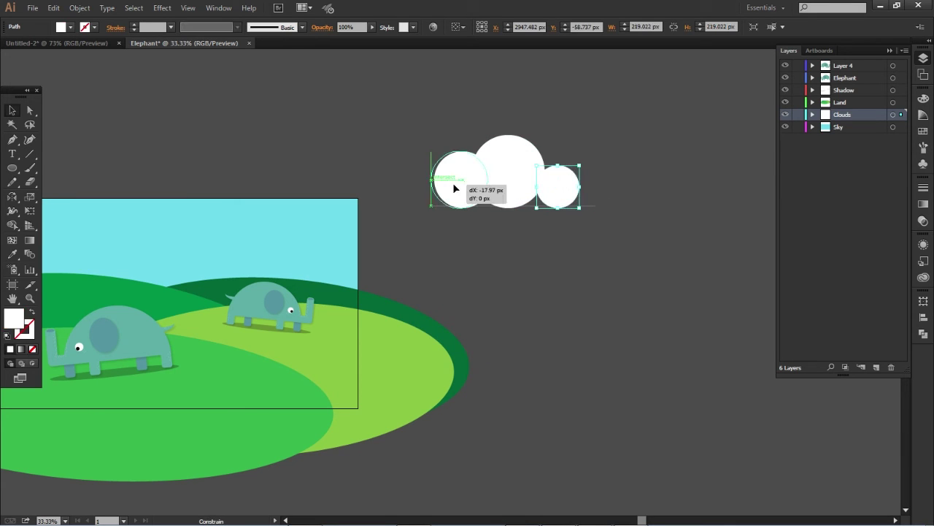
{"action": "left_click_drag", "start_coordinate": [452, 182], "coordinate": [451, 182]}
{"action": "left_click_drag", "start_coordinate": [417, 115], "coordinate": [598, 215]}
{"action": "key", "text": "shift+m"}
{"action": "key", "text": "ctrl+1"}
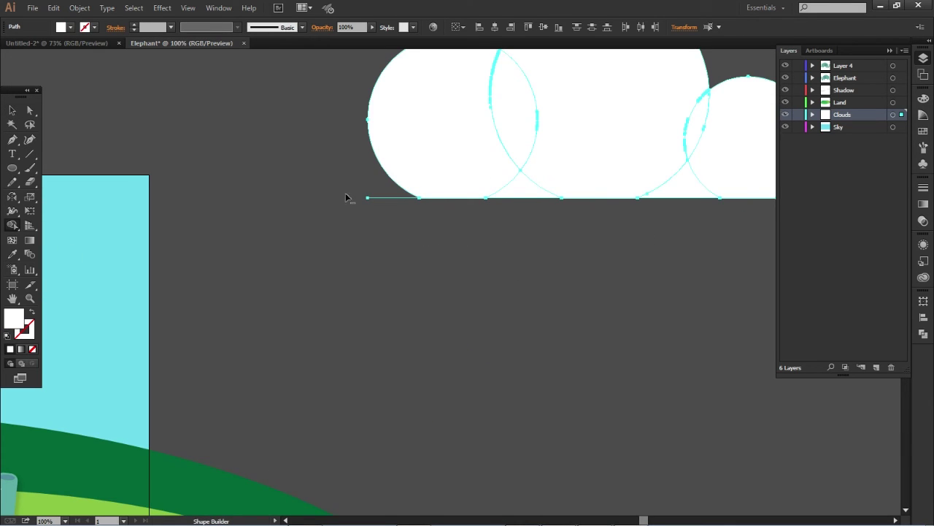
Combine the circles into a white compound shape and move it toward the canvas middle.
{"action": "scroll", "coordinate": [346, 197], "scroll_direction": "right", "scroll_amount": 5}
{"action": "key", "text": "ctrl+minus"}
{"action": "key", "text": "v"}
{"action": "left_click", "coordinate": [924, 333]}
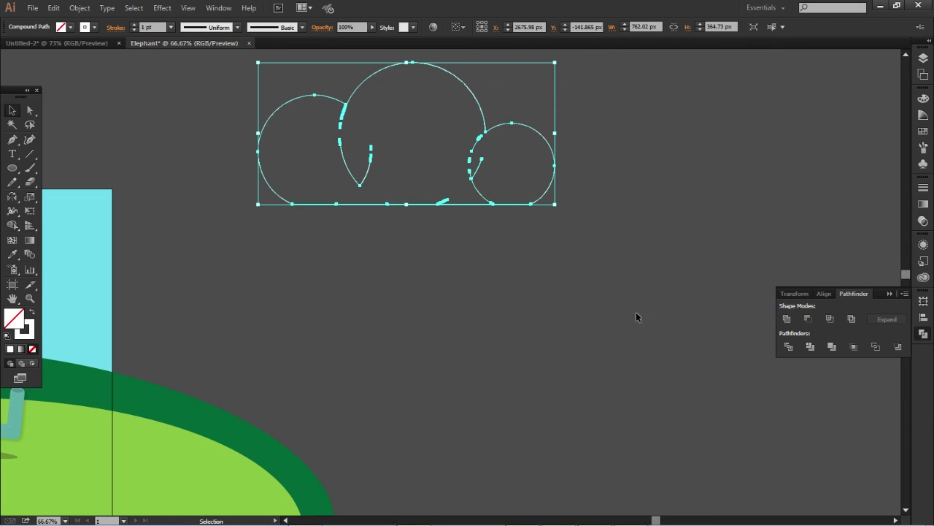
{"action": "key", "text": "d"}
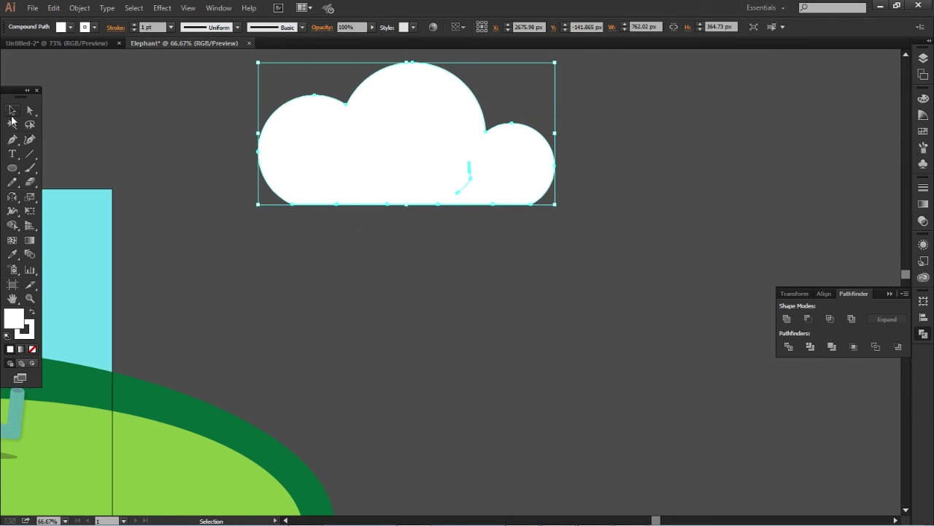
{"action": "left_click_drag", "start_coordinate": [467, 182], "coordinate": [523, 285]}
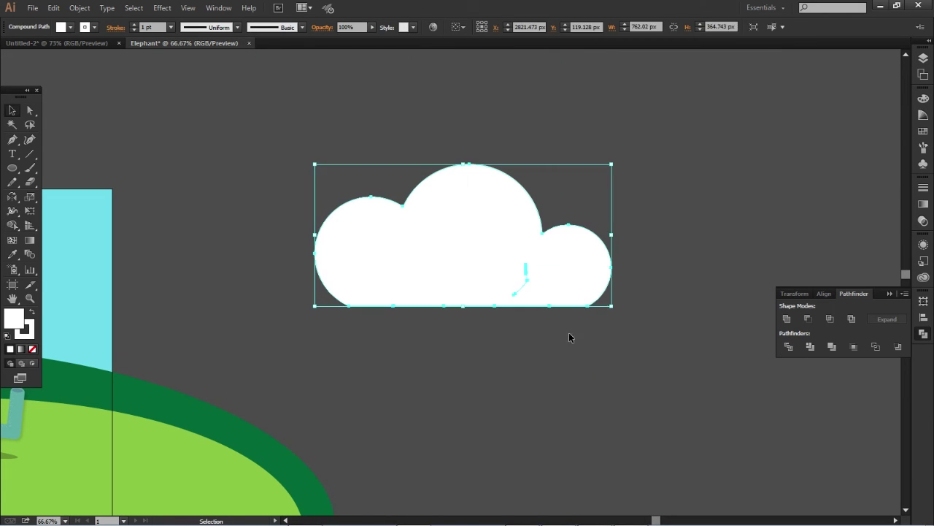
Draw a straight line along the cloud's bottom edge.
{"action": "key", "text": "shift+m"}
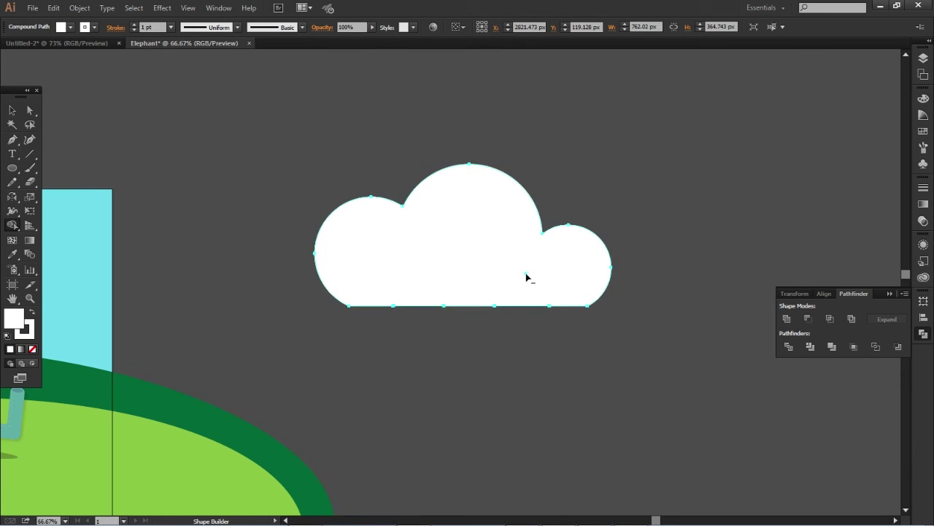
{"action": "key", "text": "ctrl+1"}
{"action": "key", "text": "v"}
{"action": "left_click_drag", "start_coordinate": [267, 216], "coordinate": [701, 241]}
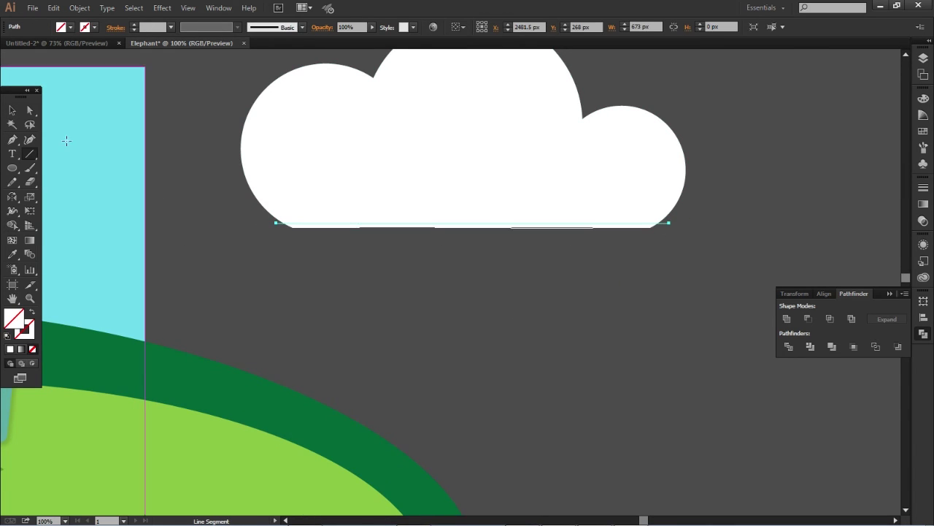
{"action": "left_click", "coordinate": [71, 27]}
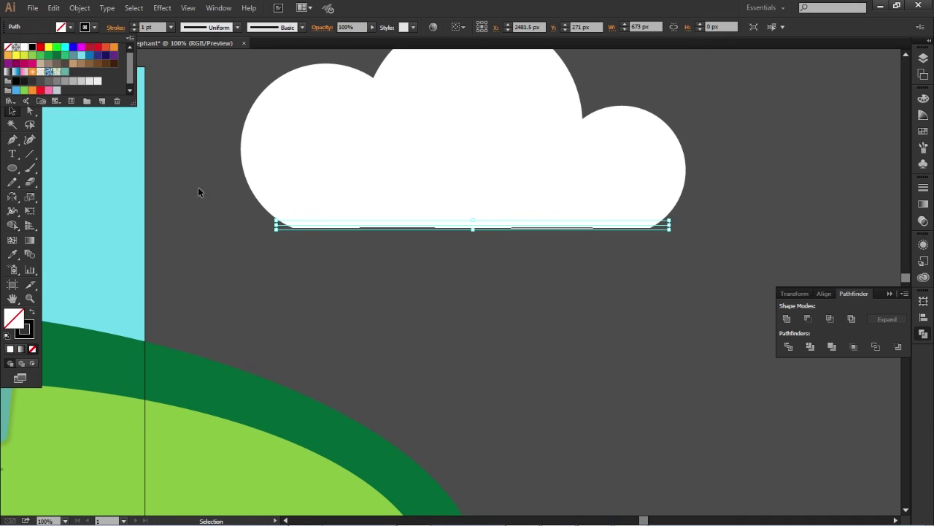
{"action": "left_click", "coordinate": [294, 289]}
Trim away the sliver below the line with Shape Builder to flatten the base.
{"action": "left_click_drag", "start_coordinate": [271, 250], "coordinate": [661, 186]}
{"action": "left_click", "coordinate": [13, 225]}
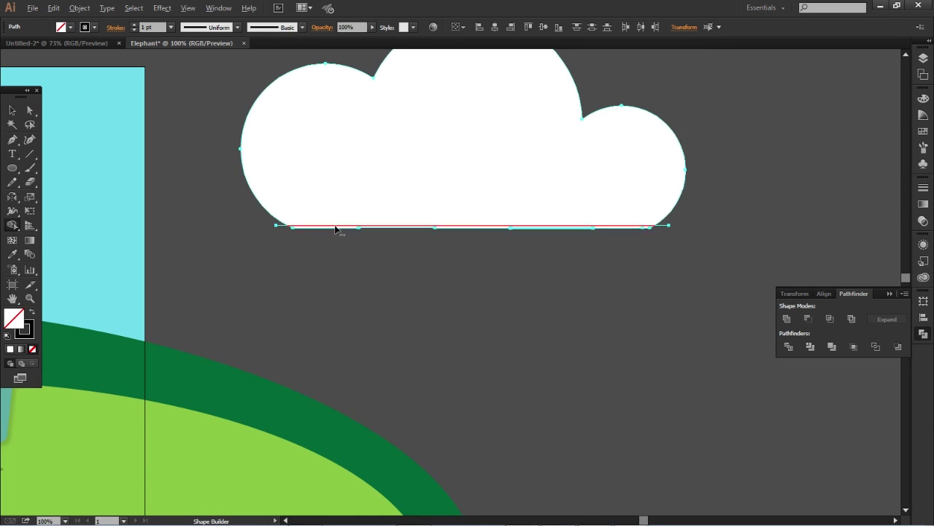
{"action": "scroll", "coordinate": [337, 219], "scroll_direction": "up", "scroll_amount": 2}
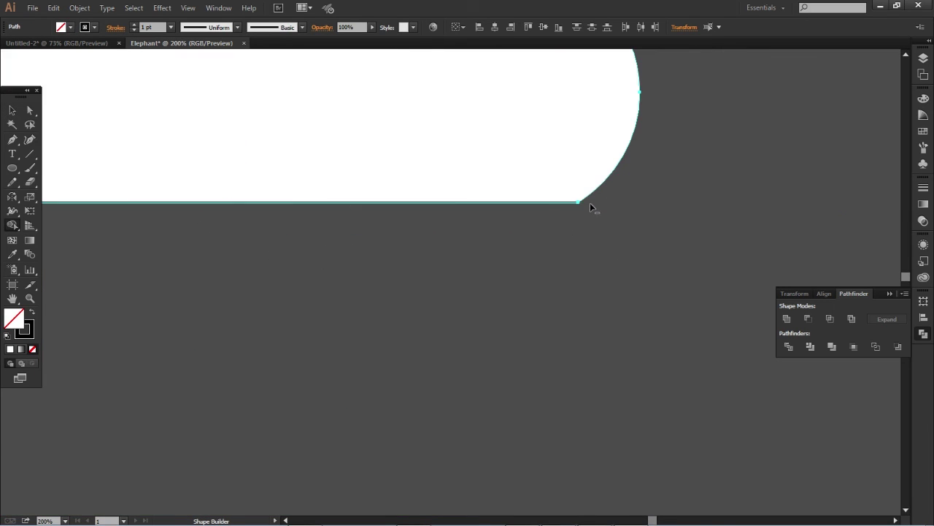
{"action": "key", "text": "v"}
{"action": "left_click", "coordinate": [302, 263]}
Move the cloud into the left part of the sky and shrink it to fit.
{"action": "scroll", "coordinate": [249, 278], "scroll_direction": "down", "scroll_amount": 3}
{"action": "scroll", "coordinate": [250, 279], "scroll_direction": "down", "scroll_amount": 1}
{"action": "mouse_move", "coordinate": [250, 278]}
{"action": "left_mouse_down"}
{"action": "mouse_move", "coordinate": [661, 224]}
{"action": "mouse_move", "coordinate": [274, 231]}
{"action": "left_mouse_up"}
{"action": "mouse_move", "coordinate": [448, 158]}
{"action": "left_mouse_down"}
{"action": "mouse_move", "coordinate": [375, 198]}
{"action": "mouse_move", "coordinate": [558, 169]}
{"action": "left_mouse_up"}
Move the cloud left and place a mirrored copy in the right sky.
{"action": "left_click_drag", "start_coordinate": [506, 229], "coordinate": [389, 234]}
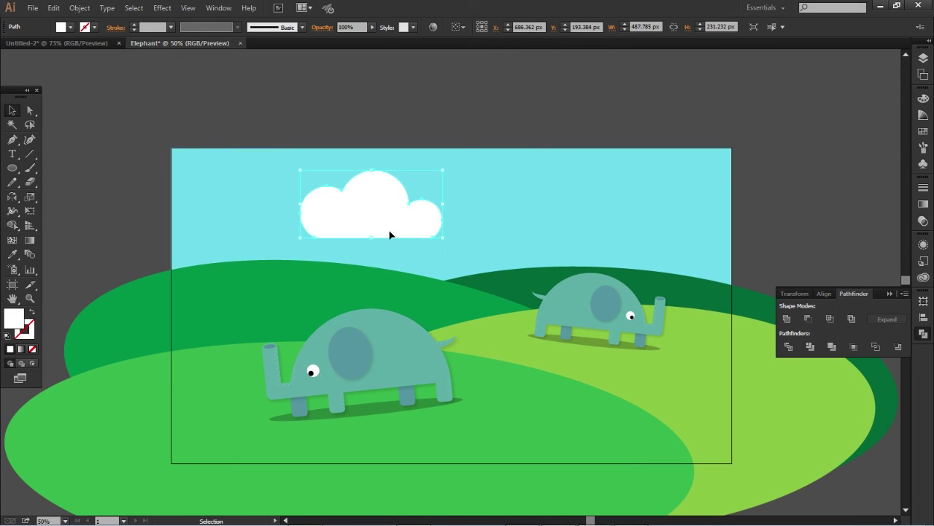
{"action": "left_click", "coordinate": [577, 217], "text": "alt"}
{"action": "left_click", "coordinate": [451, 356]}
{"action": "left_click_drag", "start_coordinate": [609, 197], "coordinate": [643, 191]}
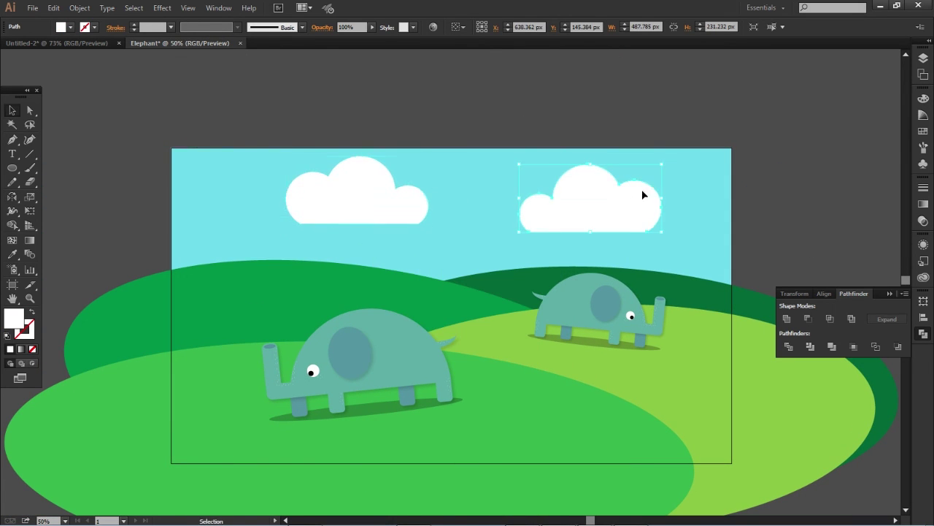
{"action": "left_click_drag", "start_coordinate": [533, 232], "coordinate": [501, 230]}
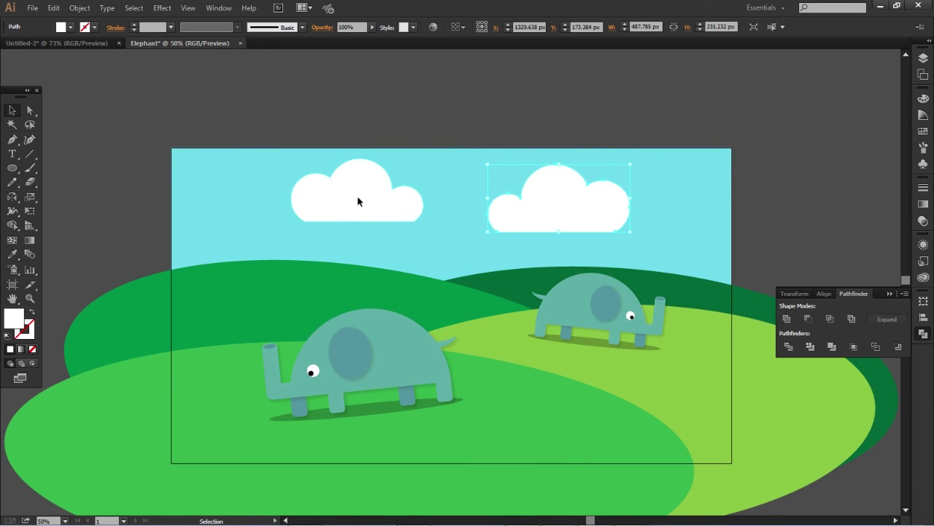
Add smaller grey cloud copies behind each white cloud.
{"action": "left_click_drag", "start_coordinate": [357, 201], "coordinate": [332, 208]}
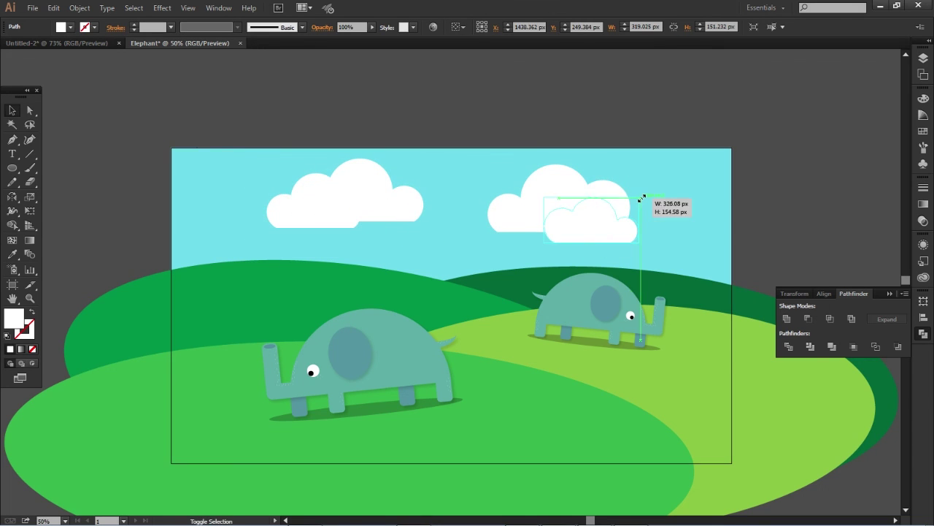
{"action": "left_click_drag", "start_coordinate": [592, 232], "coordinate": [648, 194]}
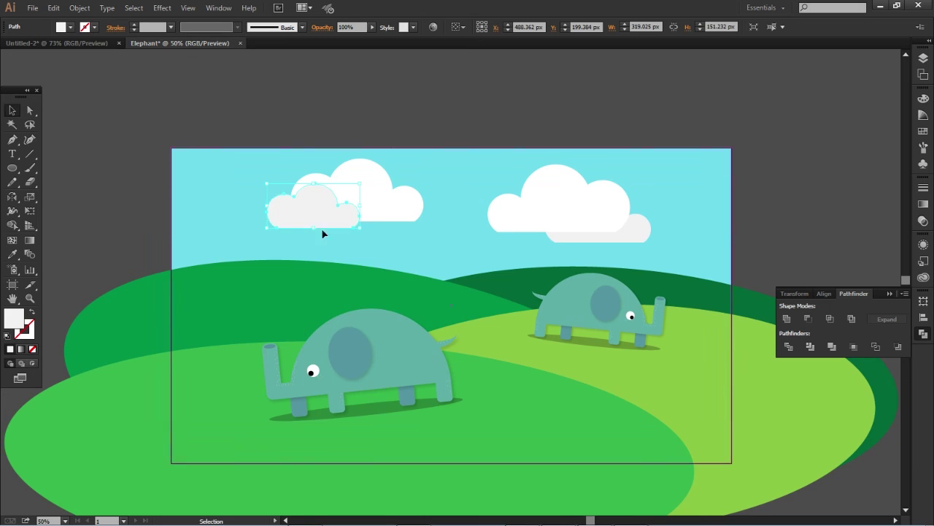
{"action": "right_click", "coordinate": [313, 204]}
{"action": "left_click", "coordinate": [528, 402]}
{"action": "mouse_move", "coordinate": [362, 213]}
{"action": "left_mouse_down"}
{"action": "mouse_move", "coordinate": [369, 205]}
{"action": "mouse_move", "coordinate": [356, 206]}
{"action": "left_mouse_up"}
Fine-tune the positions of the left and right cloud pairs.
{"action": "left_click", "coordinate": [571, 217]}
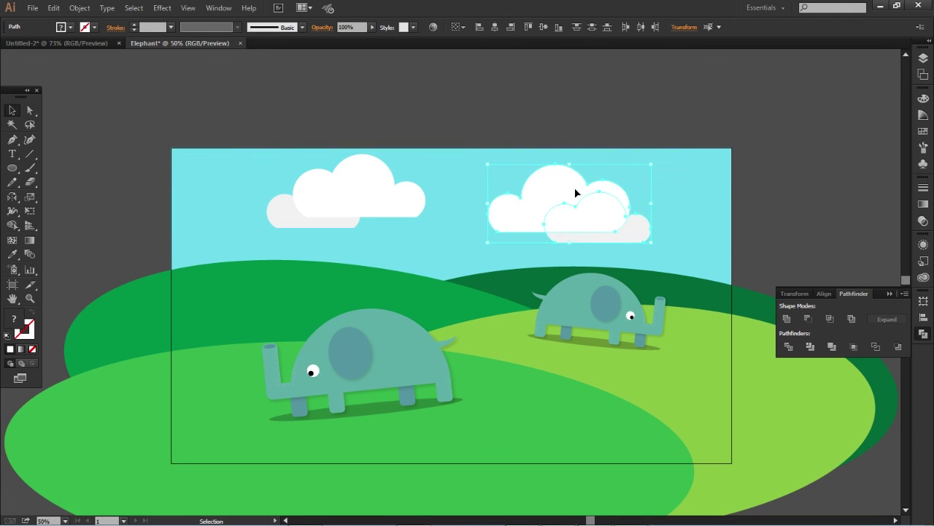
{"action": "left_click_drag", "start_coordinate": [574, 188], "coordinate": [565, 190]}
{"action": "left_click_drag", "start_coordinate": [414, 192], "coordinate": [354, 200]}
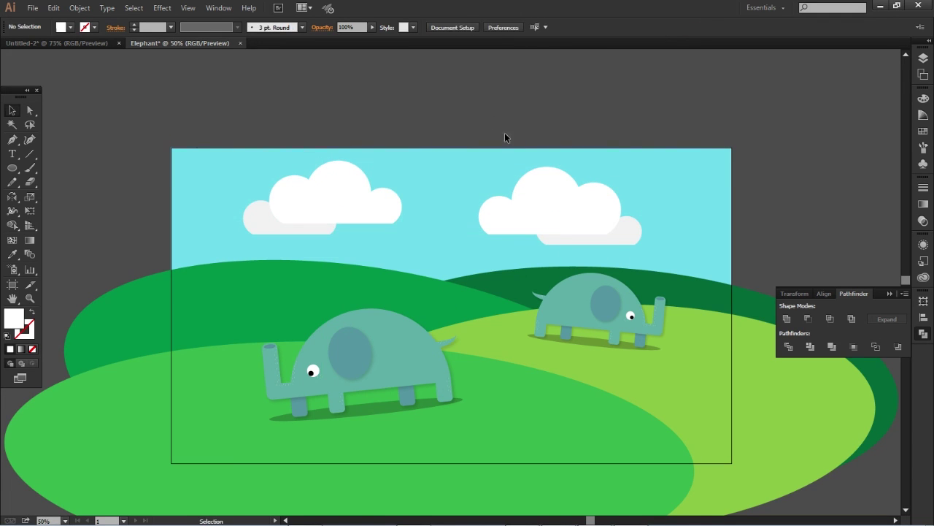
{"action": "left_click", "coordinate": [521, 235]}
{"action": "left_click_drag", "start_coordinate": [583, 214], "coordinate": [594, 215]}
{"action": "left_click", "coordinate": [327, 205]}
{"action": "left_click_drag", "start_coordinate": [328, 205], "coordinate": [339, 205]}
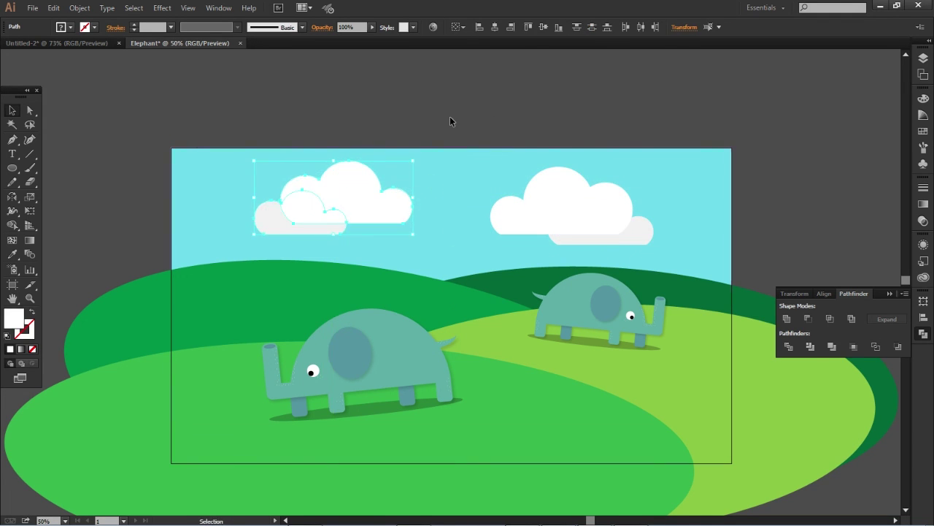
Give both white clouds a 15% drop shadow with 7 px offsets and 5 px blur.
{"action": "left_click", "coordinate": [162, 8]}
{"action": "left_click", "coordinate": [307, 141]}
{"action": "left_click", "coordinate": [621, 223]}
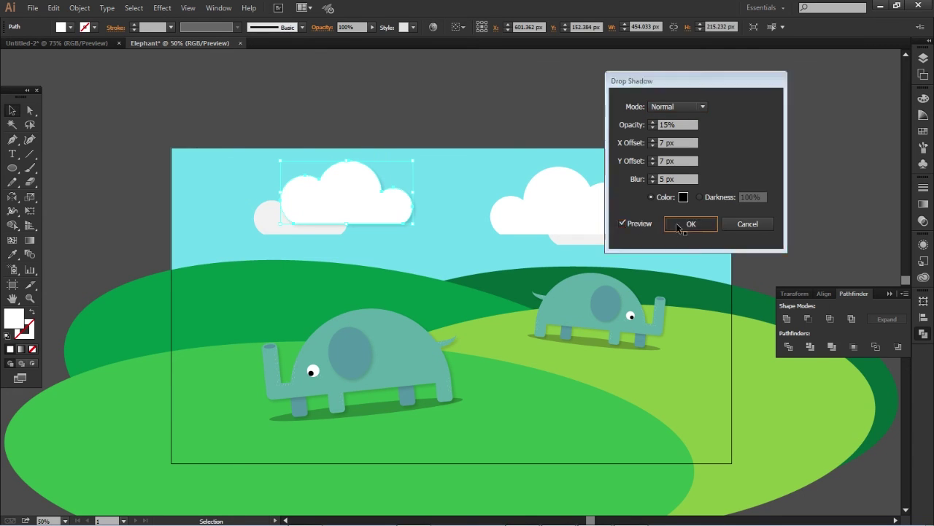
{"action": "left_click", "coordinate": [691, 223]}
{"action": "left_click", "coordinate": [555, 219]}
{"action": "left_click", "coordinate": [333, 230], "text": "shift"}
{"action": "left_click", "coordinate": [162, 8]}
{"action": "left_click", "coordinate": [314, 141]}
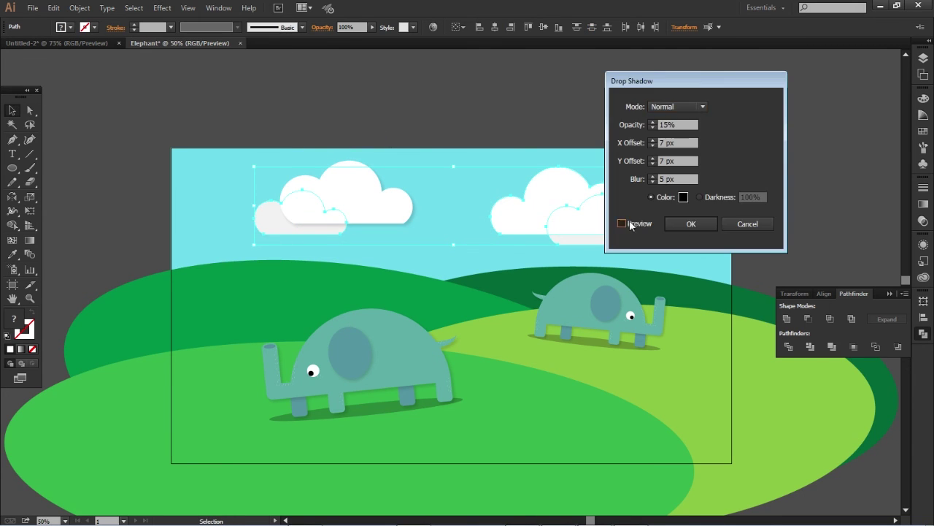
Set up an upward drop shadow (Y offset -7) for the large green hill.
{"action": "left_click", "coordinate": [691, 224]}
{"action": "left_click", "coordinate": [753, 196]}
{"action": "left_click", "coordinate": [117, 321]}
{"action": "left_click", "coordinate": [162, 8]}
{"action": "left_click", "coordinate": [314, 141]}
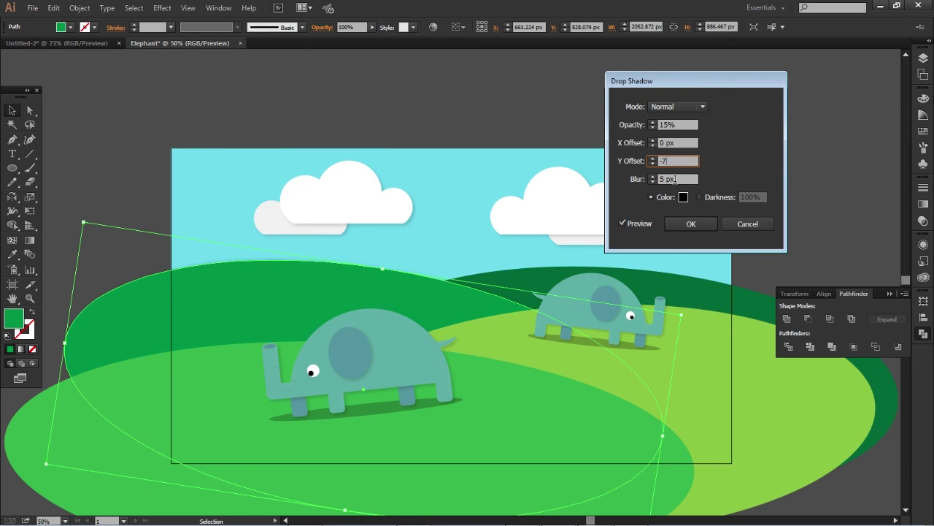
Apply drop shadows to the large green, back dark-green and light-green hills.
{"action": "left_click", "coordinate": [691, 224]}
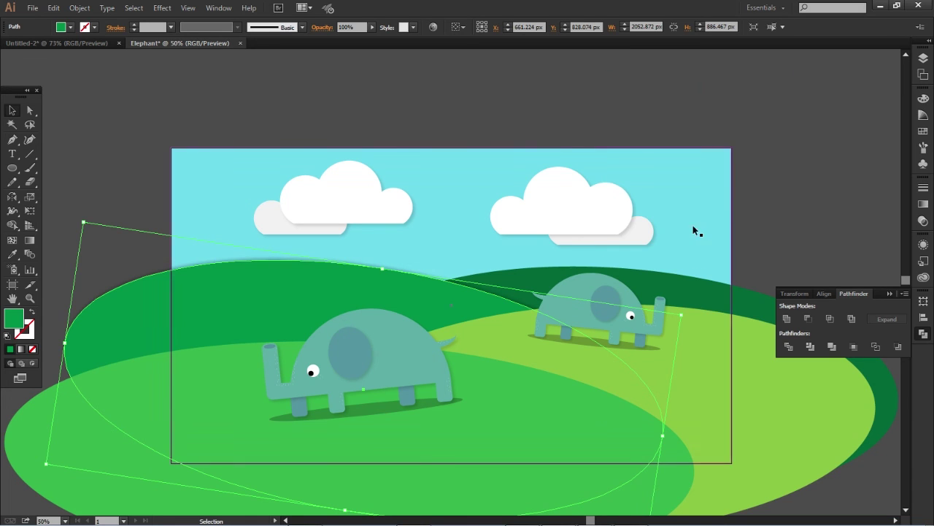
{"action": "left_click", "coordinate": [693, 289]}
{"action": "left_click", "coordinate": [163, 8]}
{"action": "left_click", "coordinate": [335, 138]}
{"action": "left_click", "coordinate": [681, 223]}
{"action": "left_click", "coordinate": [564, 456]}
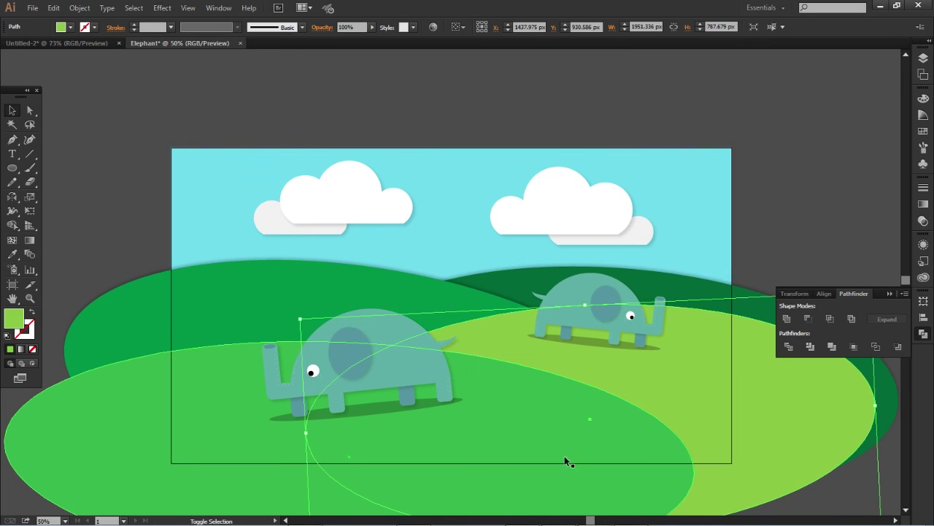
{"action": "left_click", "coordinate": [162, 8]}
{"action": "left_click", "coordinate": [333, 141]}
{"action": "left_click", "coordinate": [691, 223]}
{"action": "left_click", "coordinate": [789, 193]}
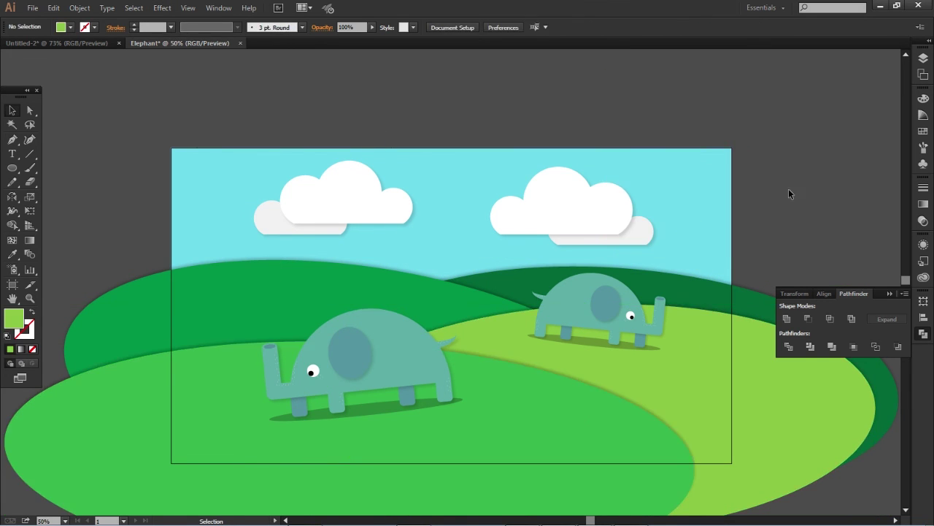